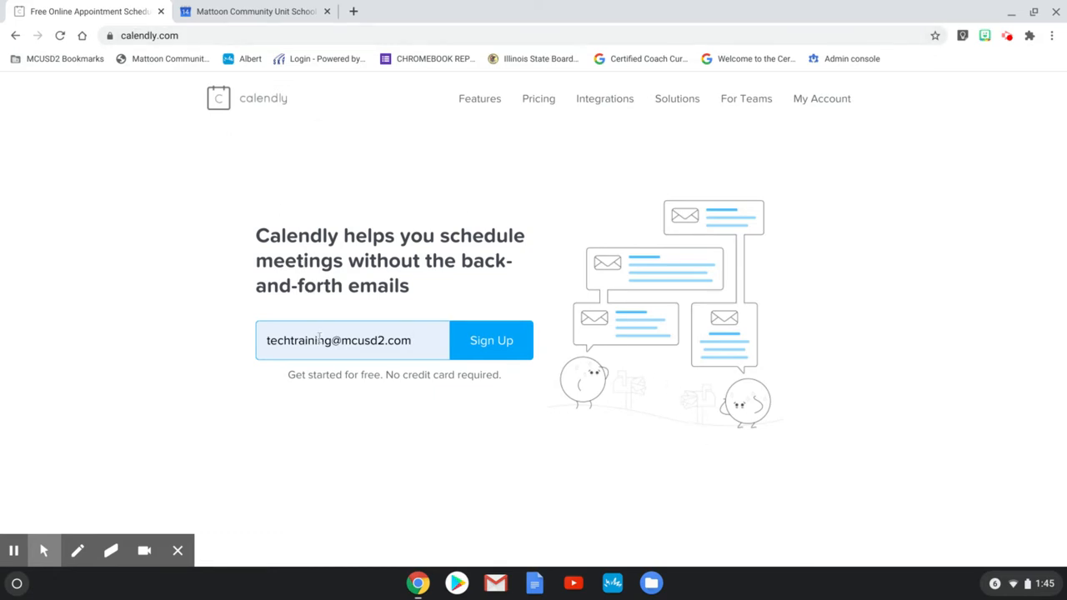
Proceed past the sign-up page with the filled-in e-mail address and start creating a new one-on-one event type
click(503, 348)
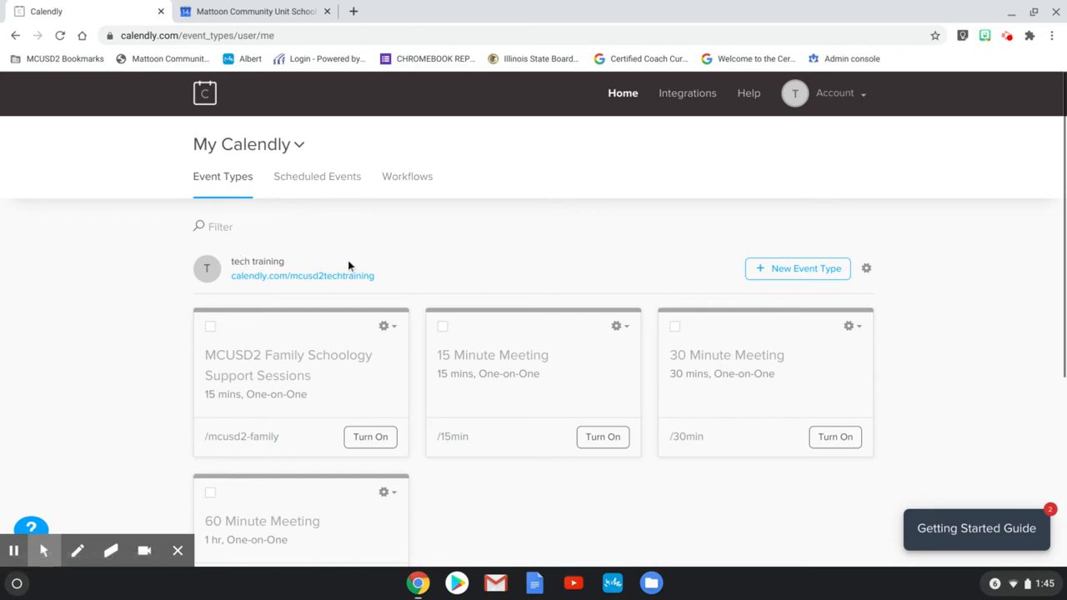
scroll(348, 261, down, 1)
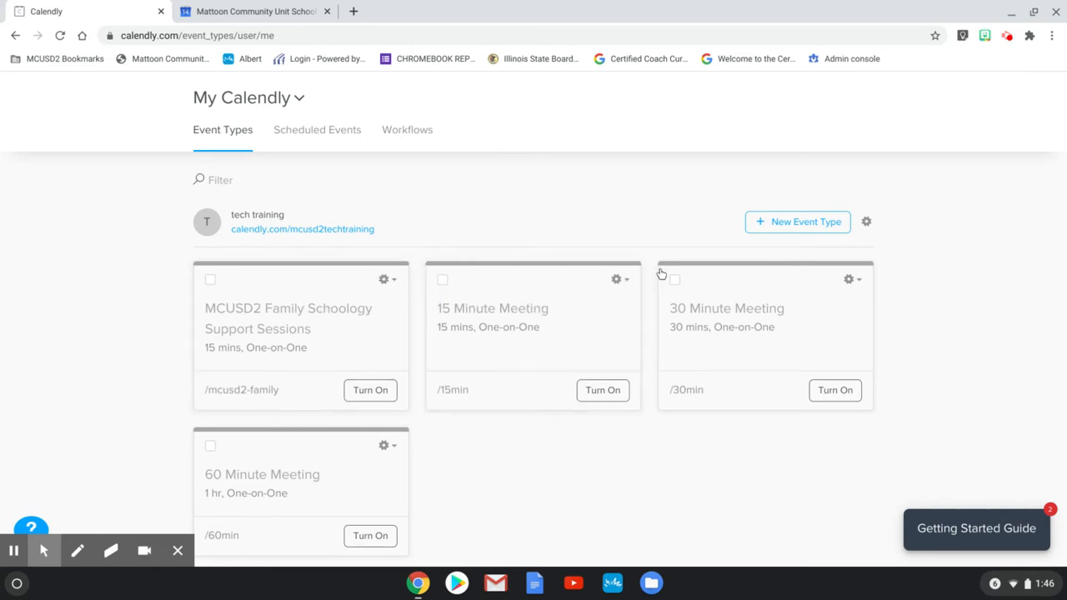
click(787, 224)
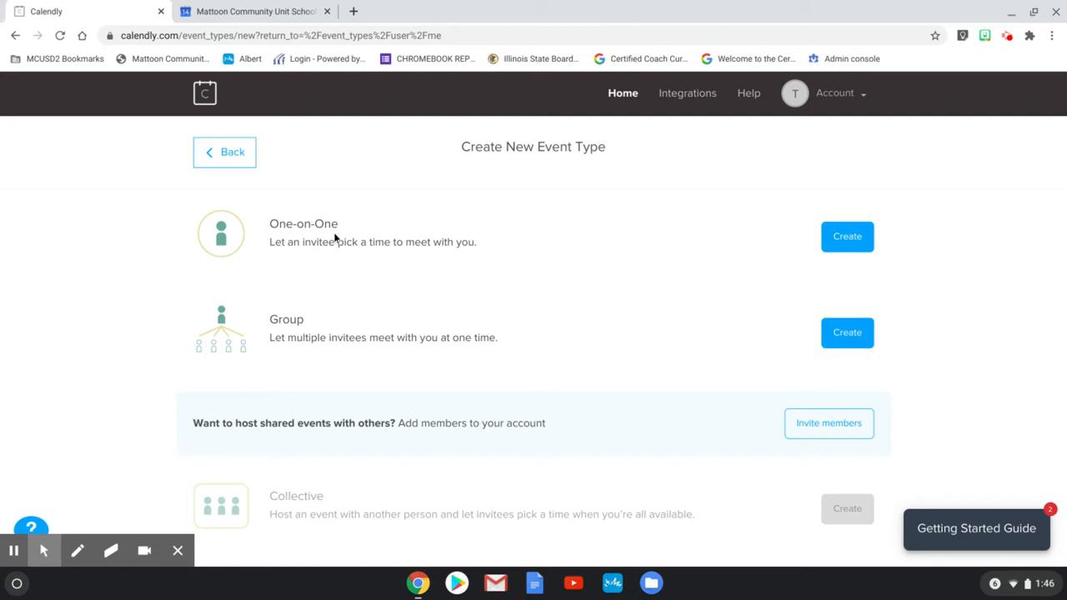
click(859, 241)
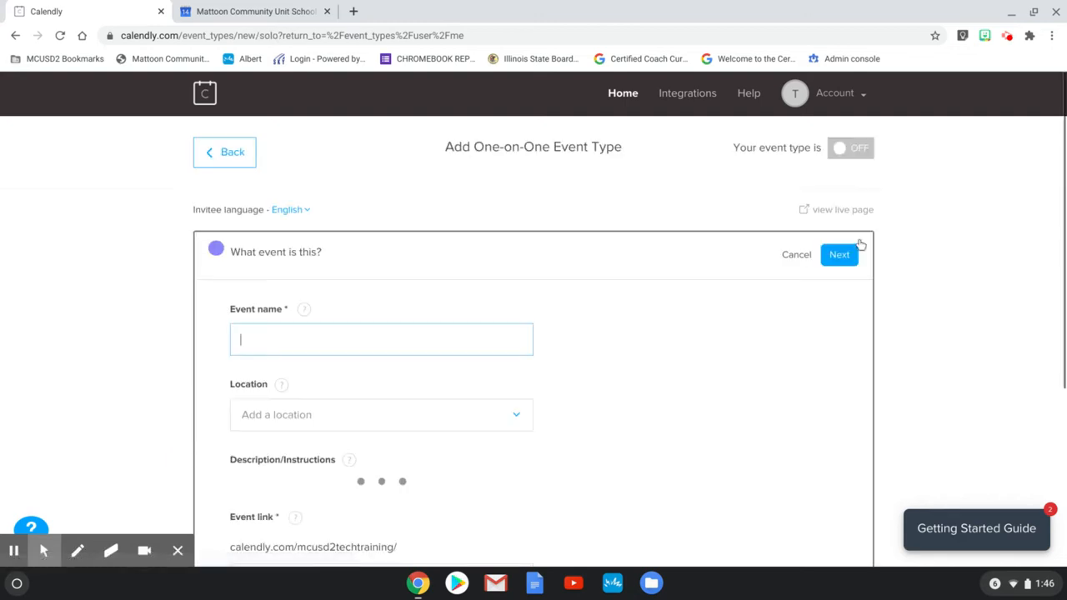
Name the event "Parent Teacher Conferences"
click(333, 340)
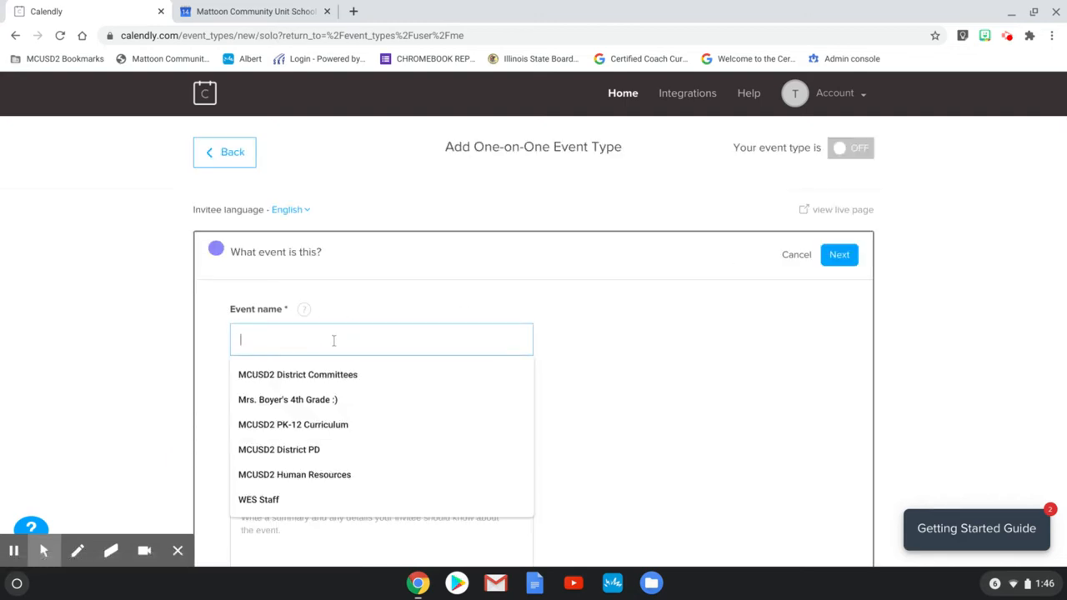
text(Parent TEach)
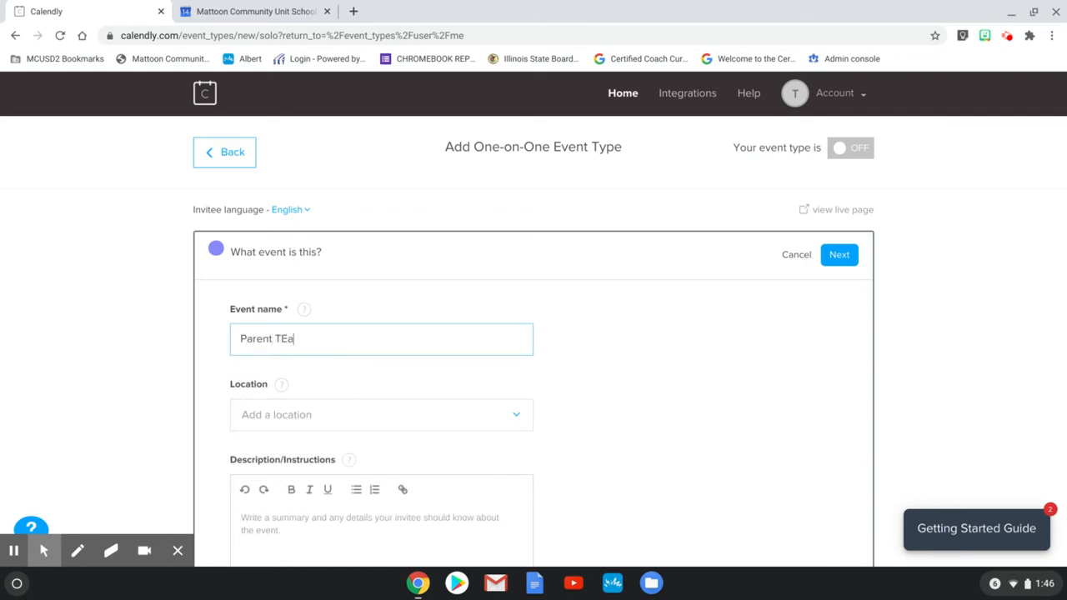
key(BackSpace)
key(BackSpace)
key(BackSpace)
key(BackSpace)
text(eahc)
key(BackSpace)
key(BackSpace)
text(h)
key(BackSpace)
text(cher Conferences)
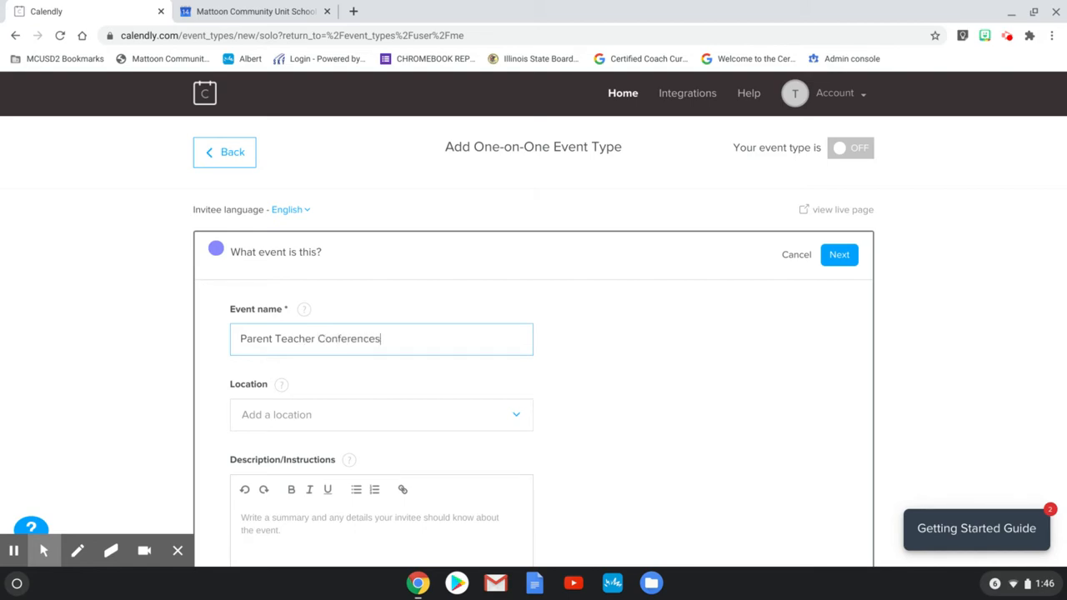
Set the event's location to Google Meet
scroll(457, 386, down, 1)
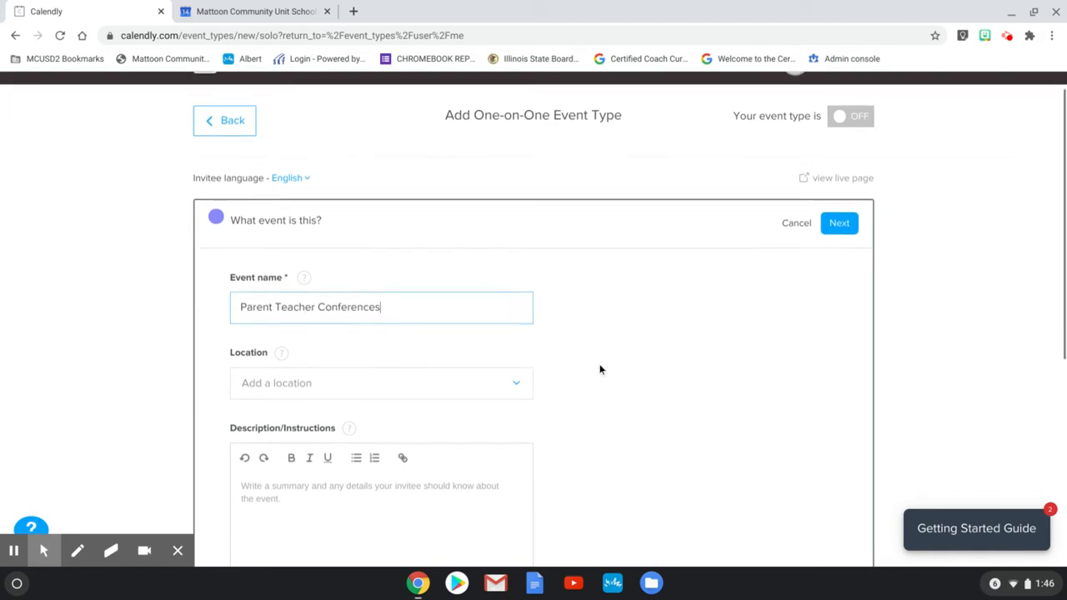
click(450, 338)
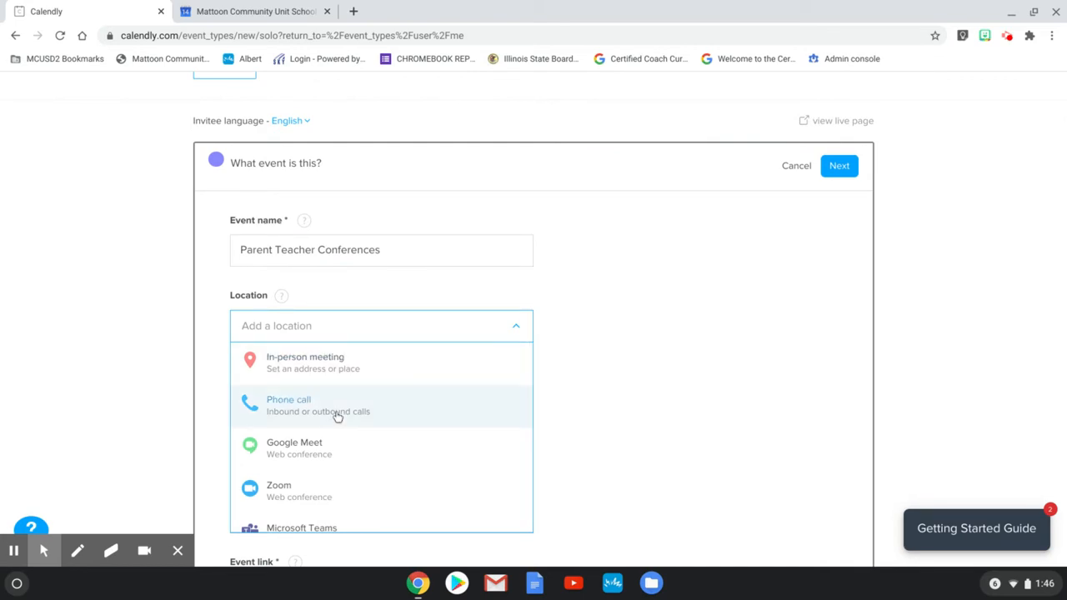
click(279, 456)
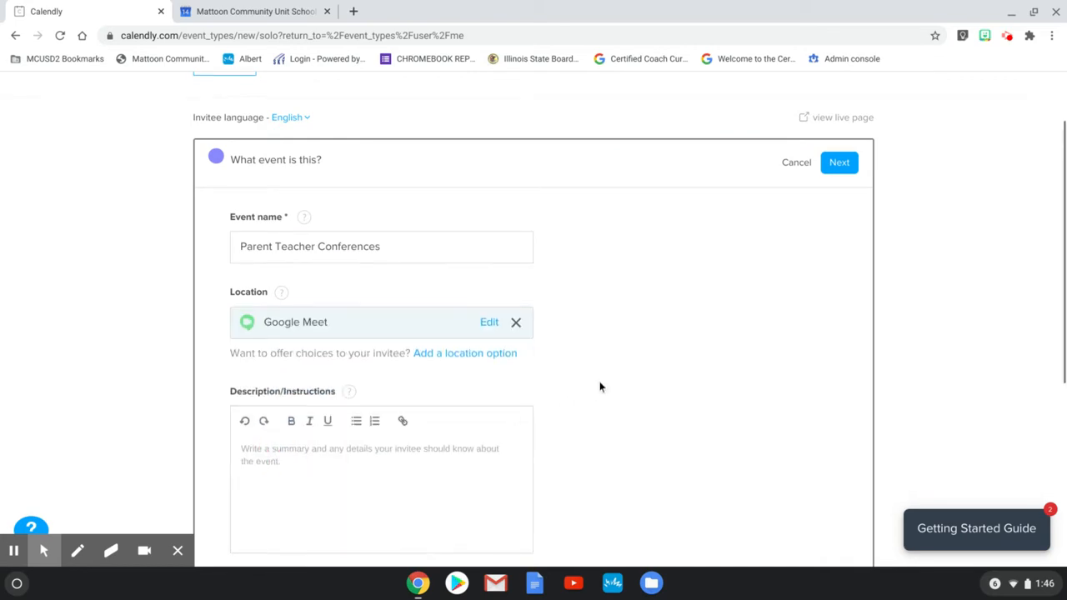
Enter "This will be your parent teacher conference signup. :)" as the event's description and instructions
scroll(294, 340, down, 2)
click(305, 331)
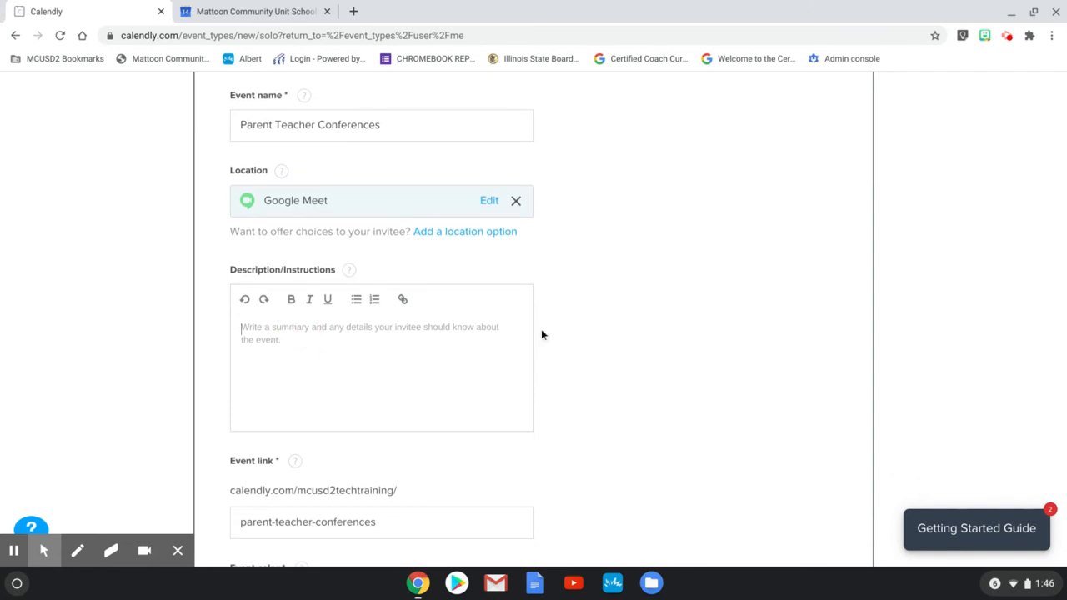
text(This will)
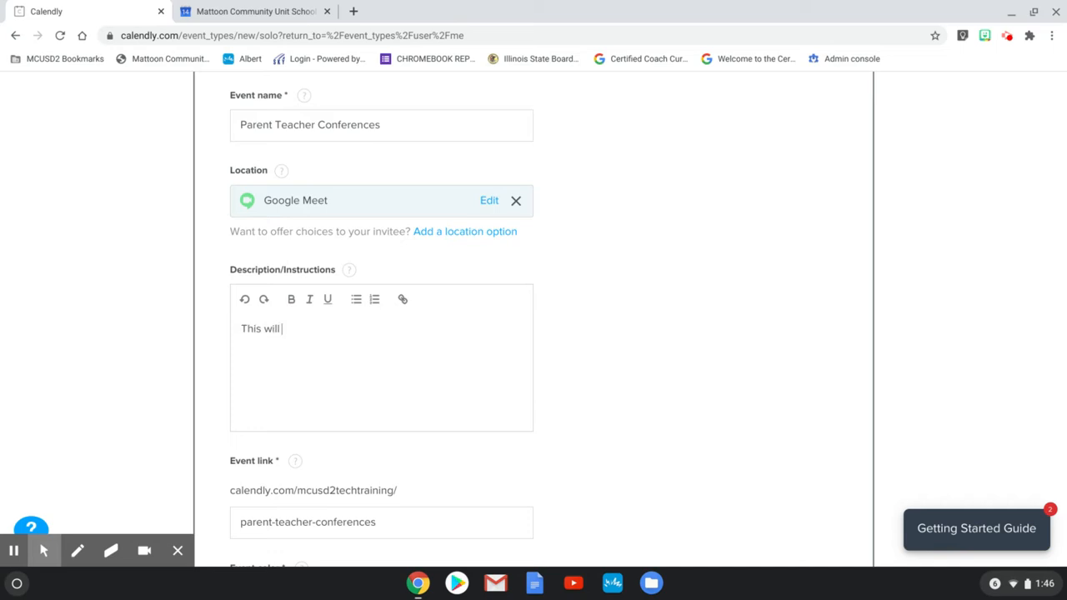
text( be your parent teache)
key(BackSpace)
key(BackSpace)
key(BackSpace)
text(cer)
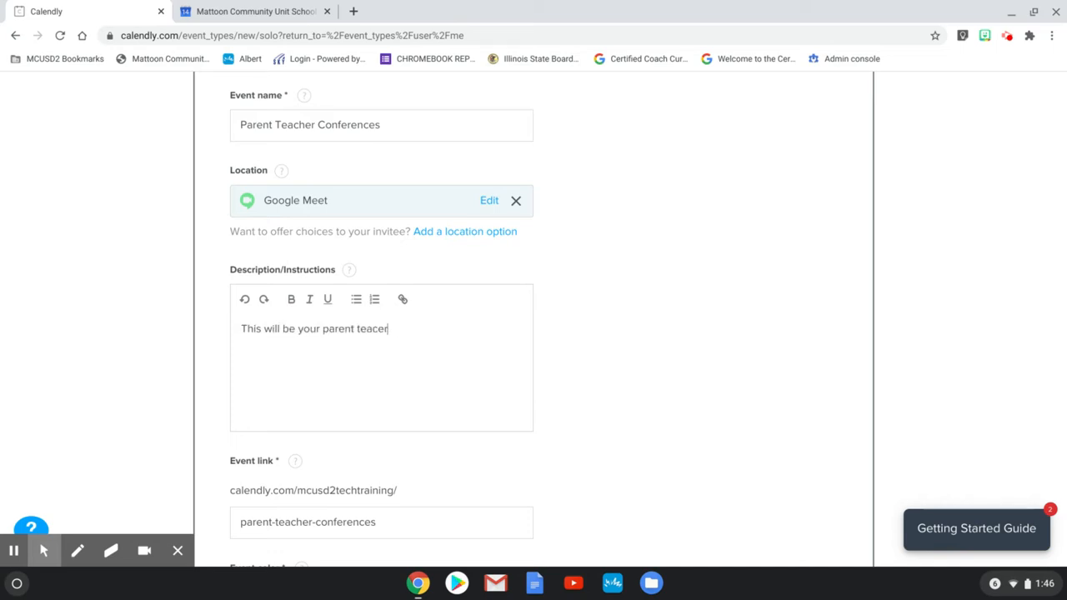
key(BackSpace)
key(BackSpace)
text(her conferene)
key(BackSpace)
text(ce signup.  :))
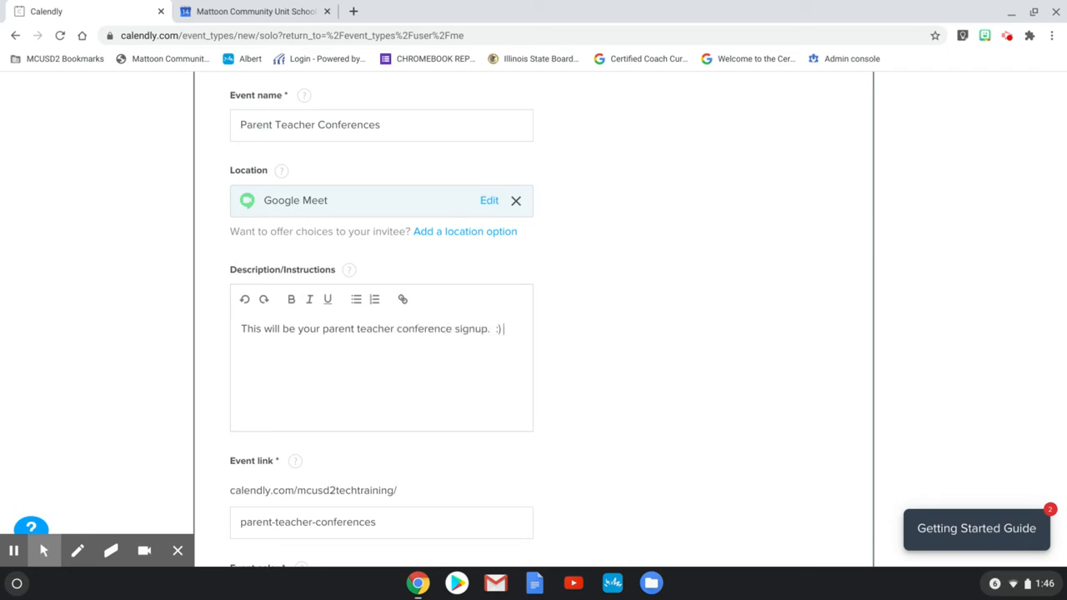
Choose the mid-green event color beside turquoise and continue to the booking settings
scroll(636, 346, down, 3)
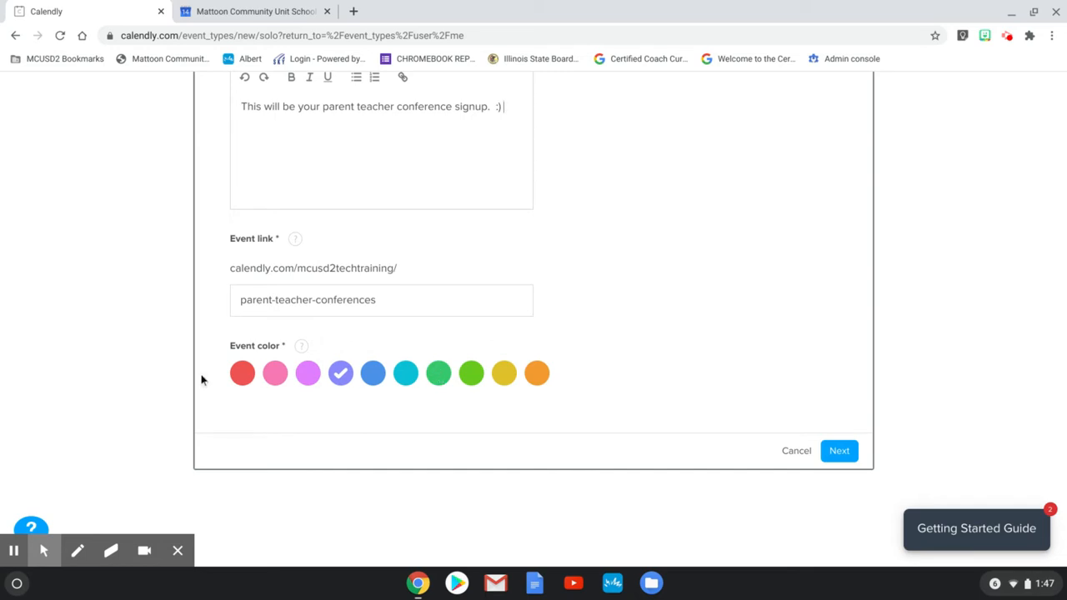
click(844, 451)
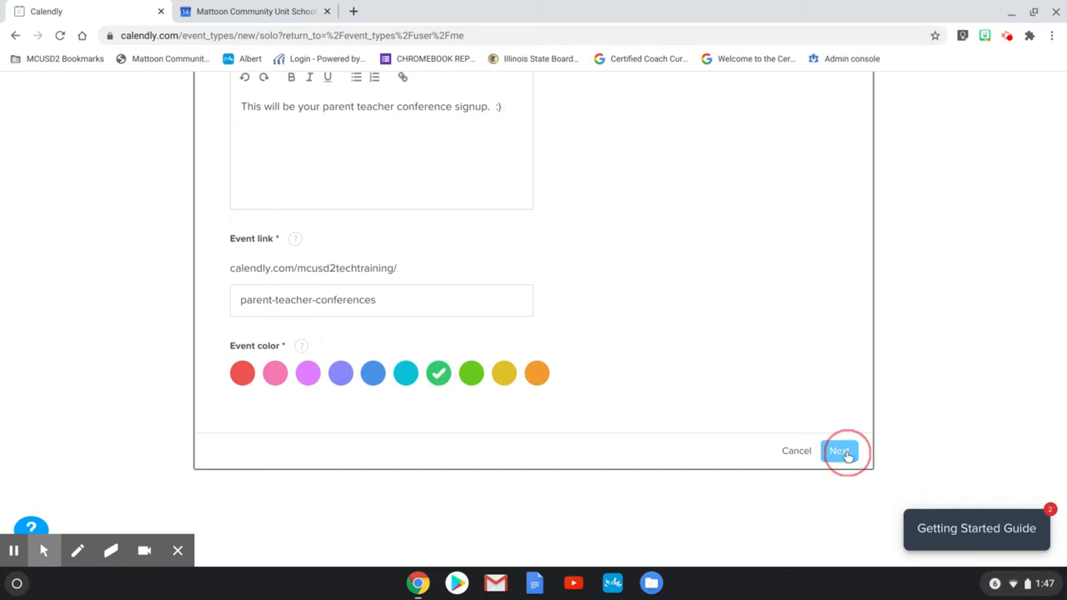
Set the event duration to 15 minutes
scroll(810, 360, up, 1)
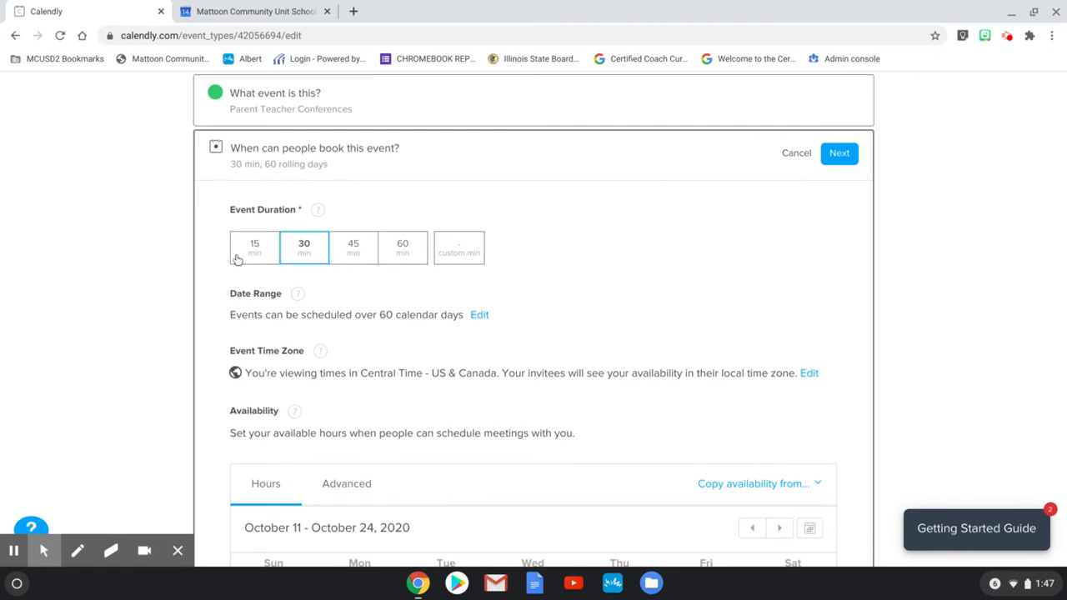
click(251, 259)
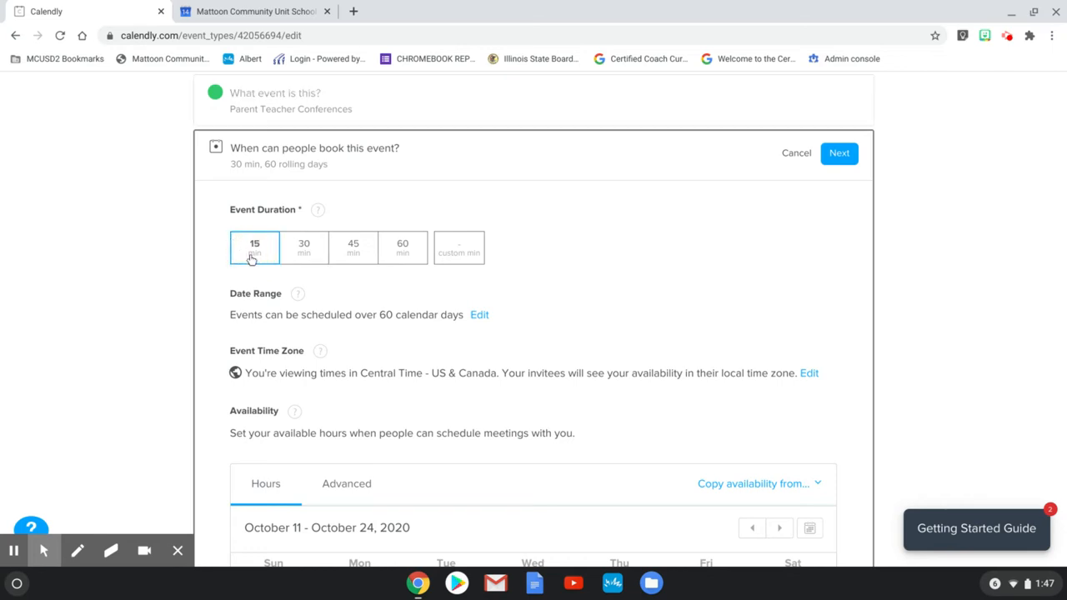
Try a custom event duration of 10 minutes and switch back to the 15-minute option
click(465, 242)
text(10)
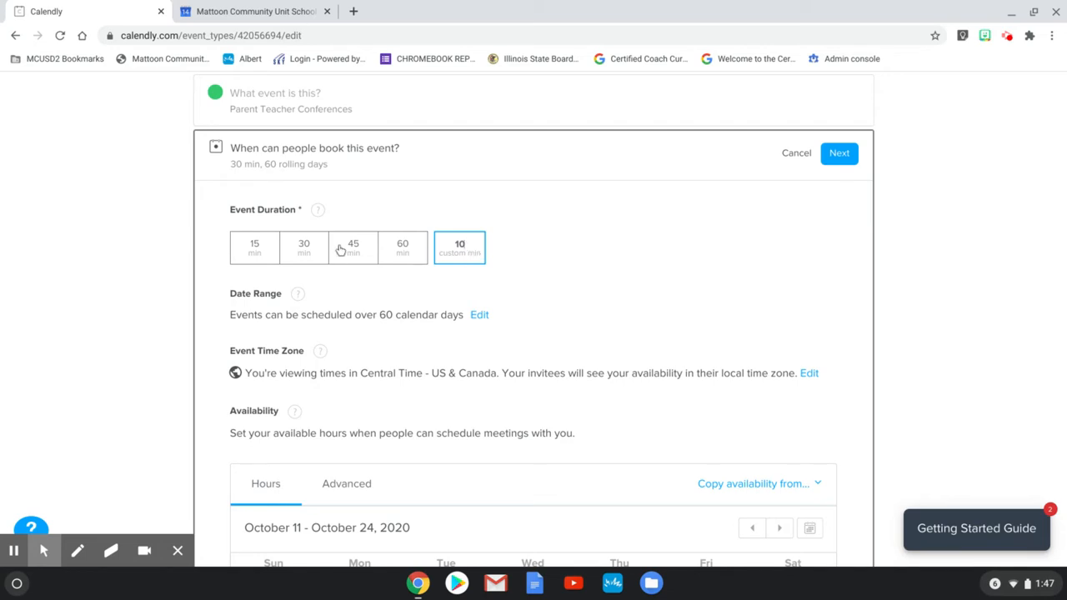
click(260, 250)
click(460, 244)
click(256, 250)
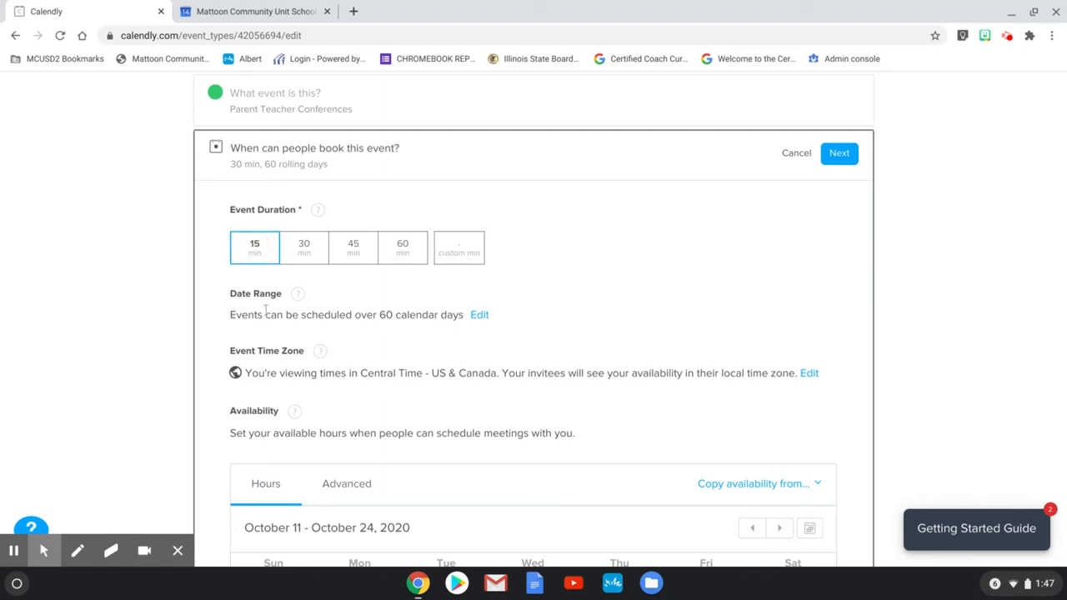
Limit scheduling to a date range from October 22 to October 23, 2020, and apply it
click(479, 317)
click(494, 183)
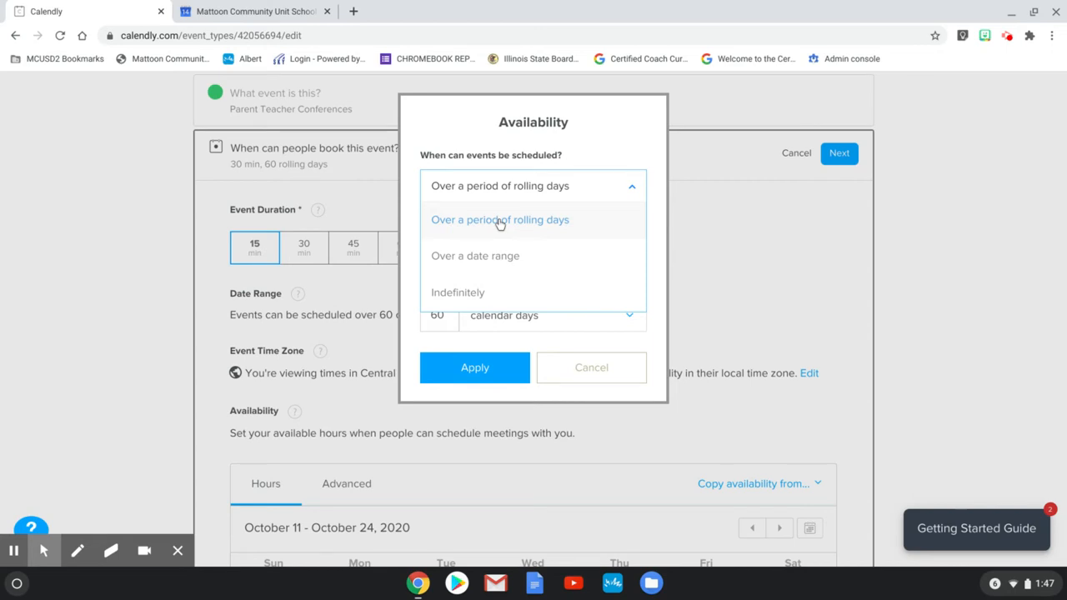
click(477, 268)
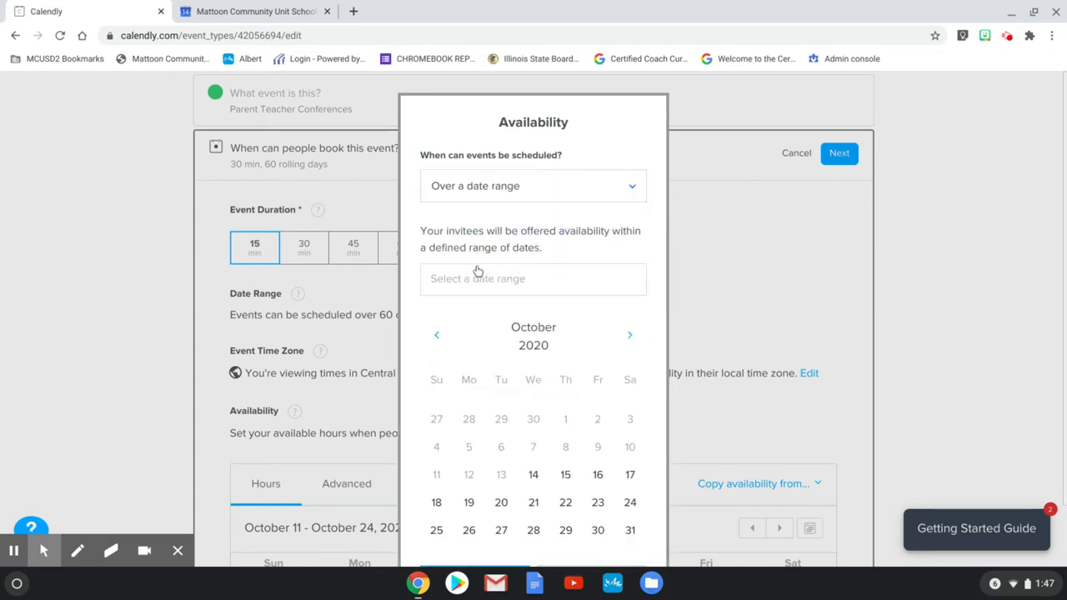
click(569, 505)
click(597, 503)
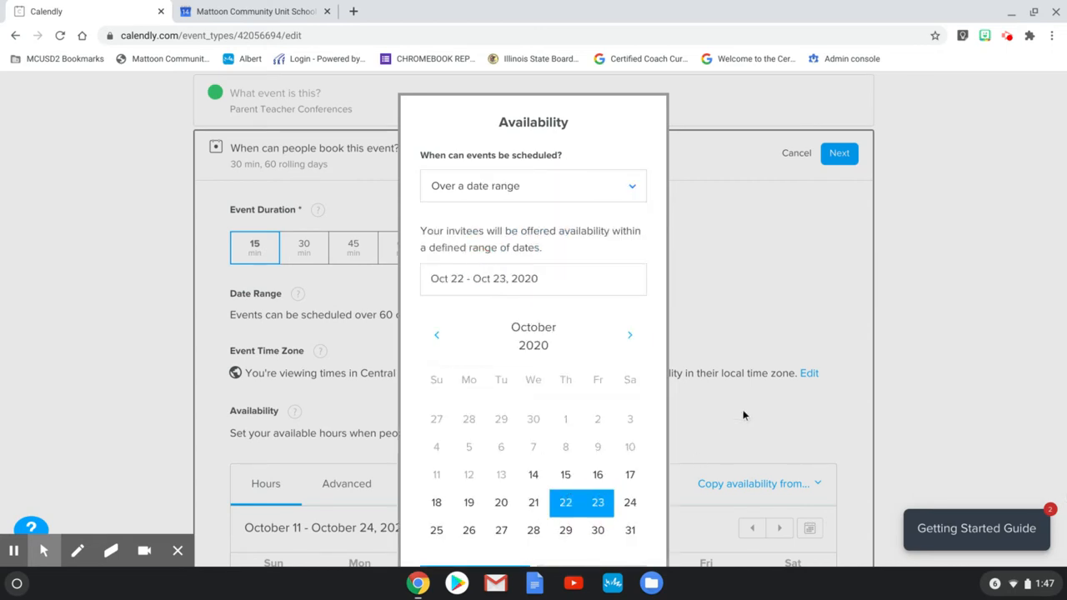
scroll(743, 414, down, 2)
click(469, 509)
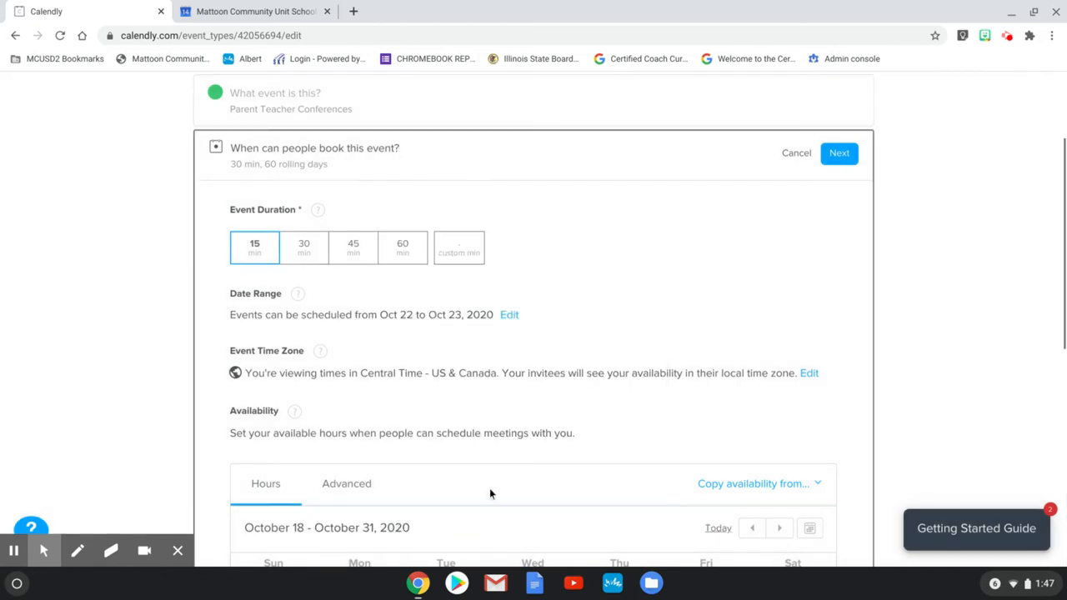
Lock the event's time zone to Central Time - US & Canada
scroll(490, 493, down, 3)
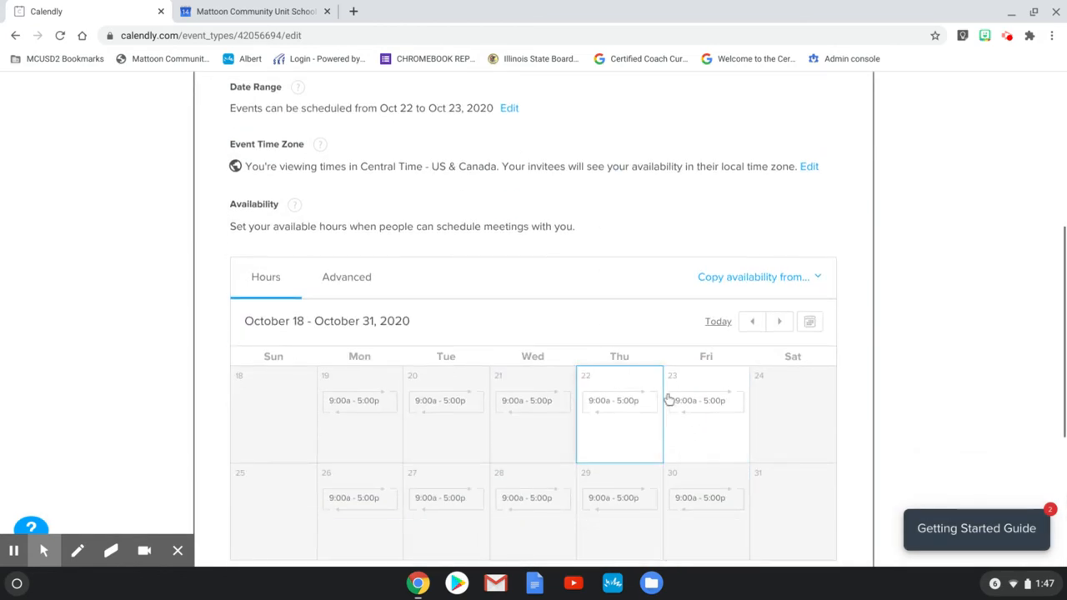
scroll(450, 236, up, 1)
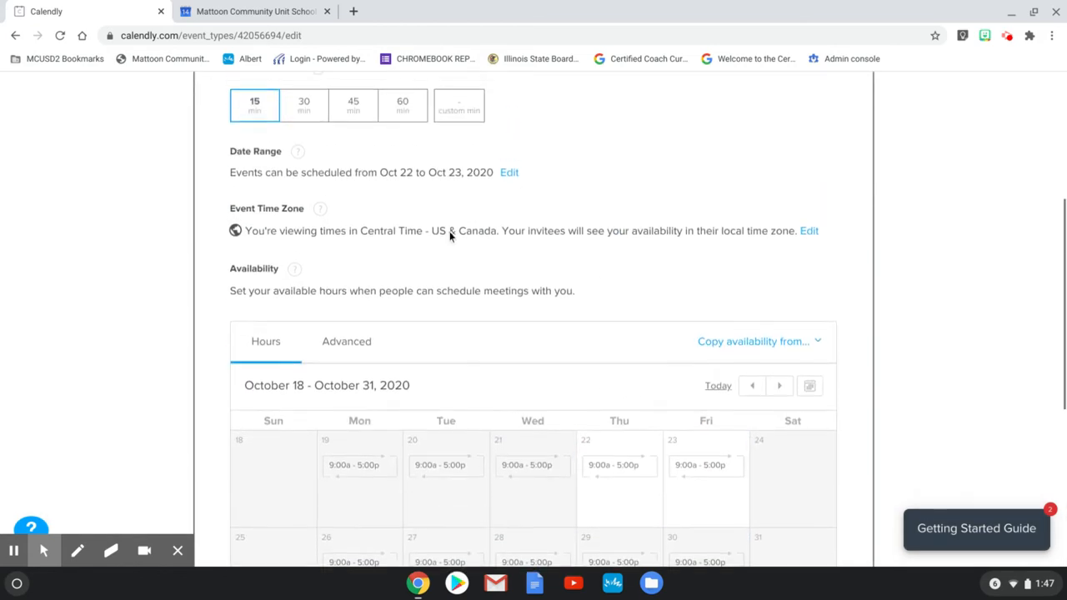
click(809, 240)
click(539, 151)
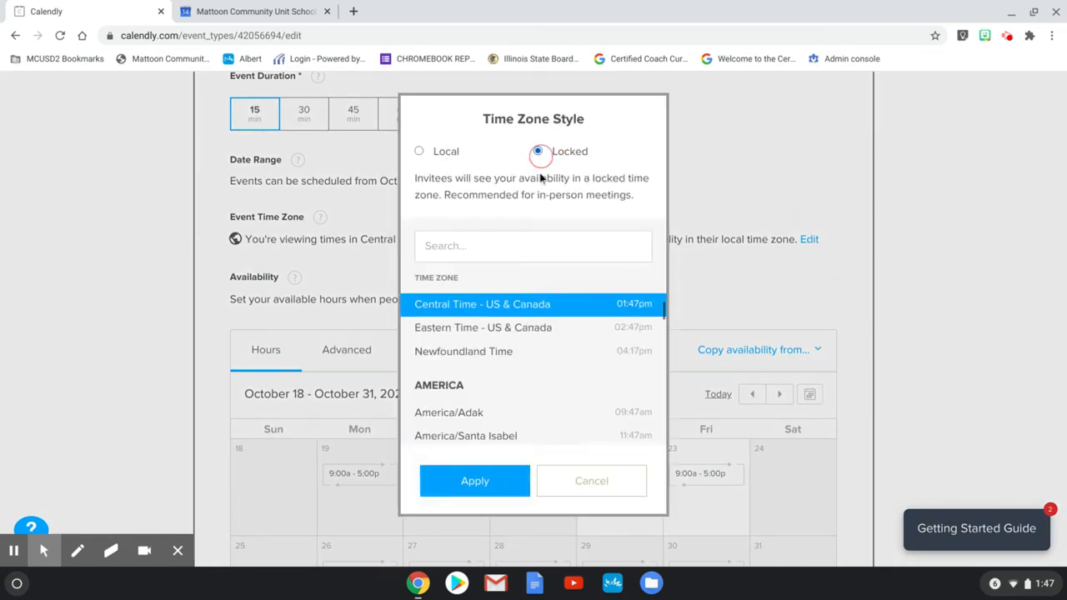
click(495, 491)
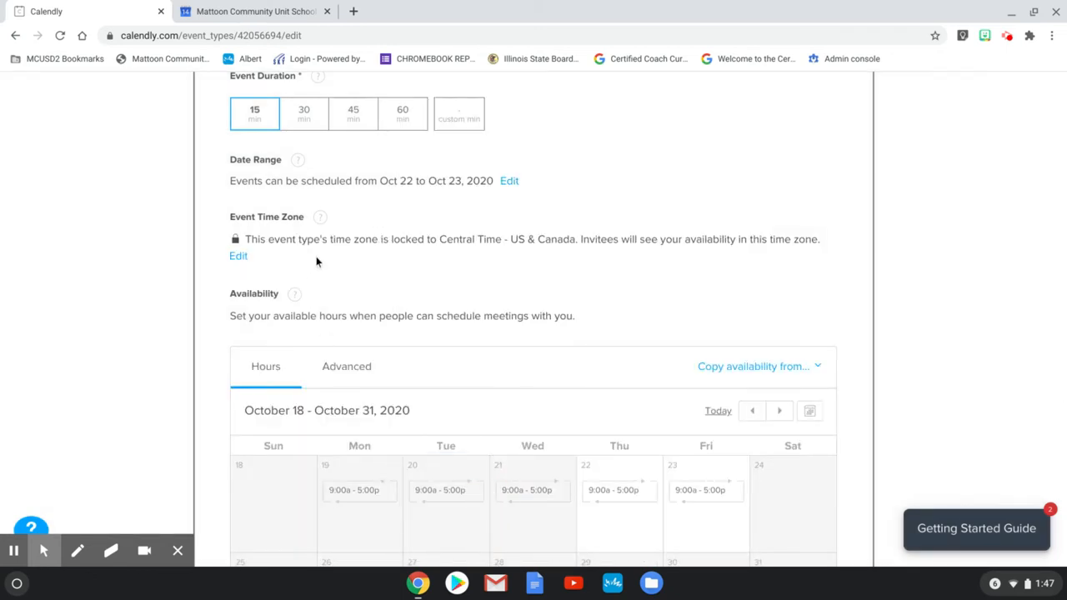
Mark all Mondays as unavailable, starting from October 19, without extending the date range
scroll(316, 262, down, 2)
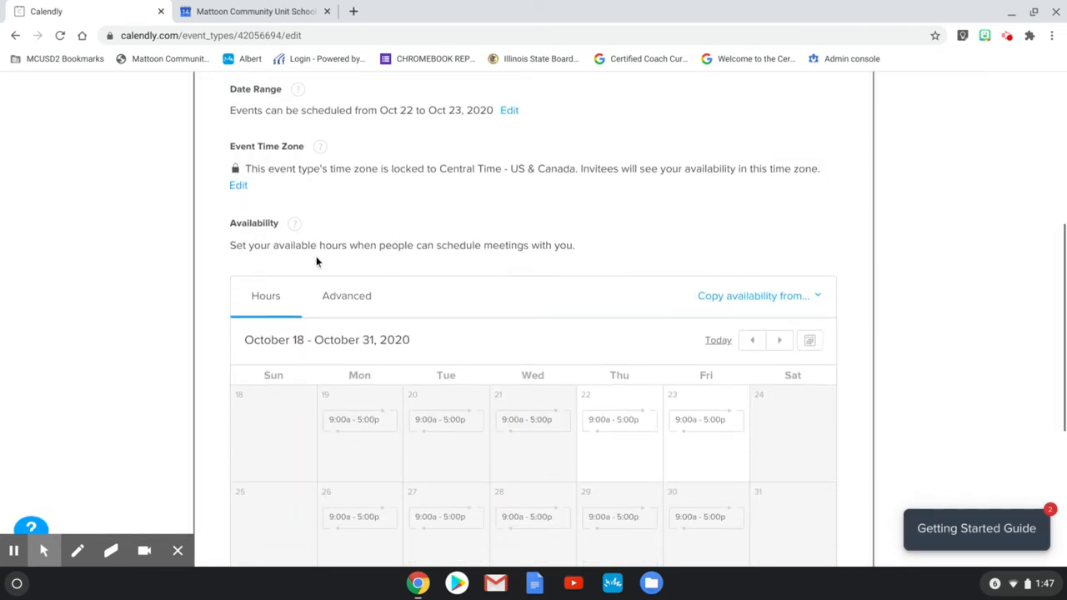
scroll(447, 332, down, 2)
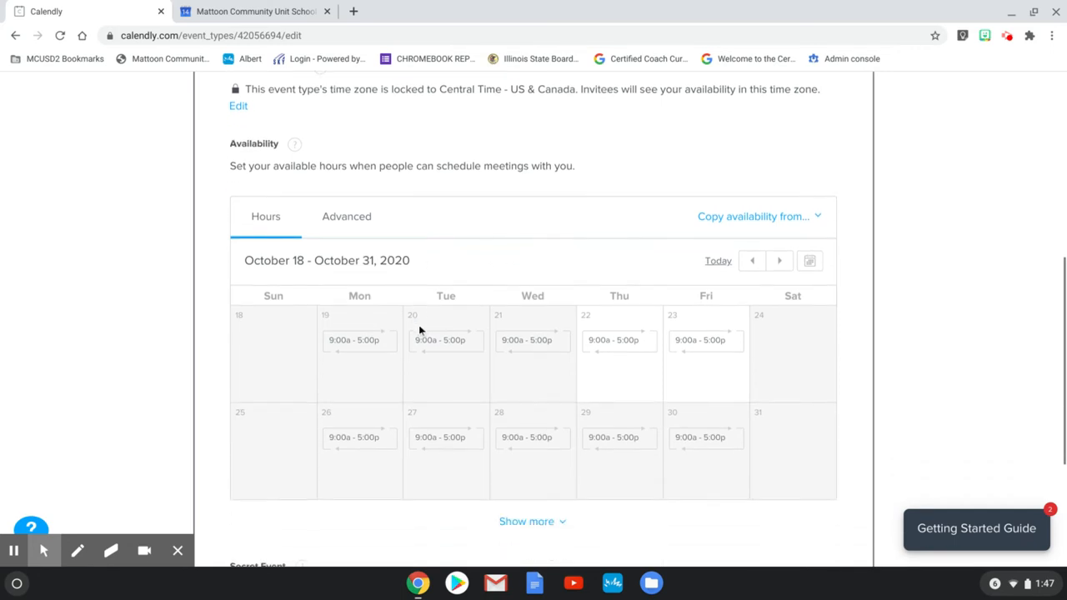
click(356, 377)
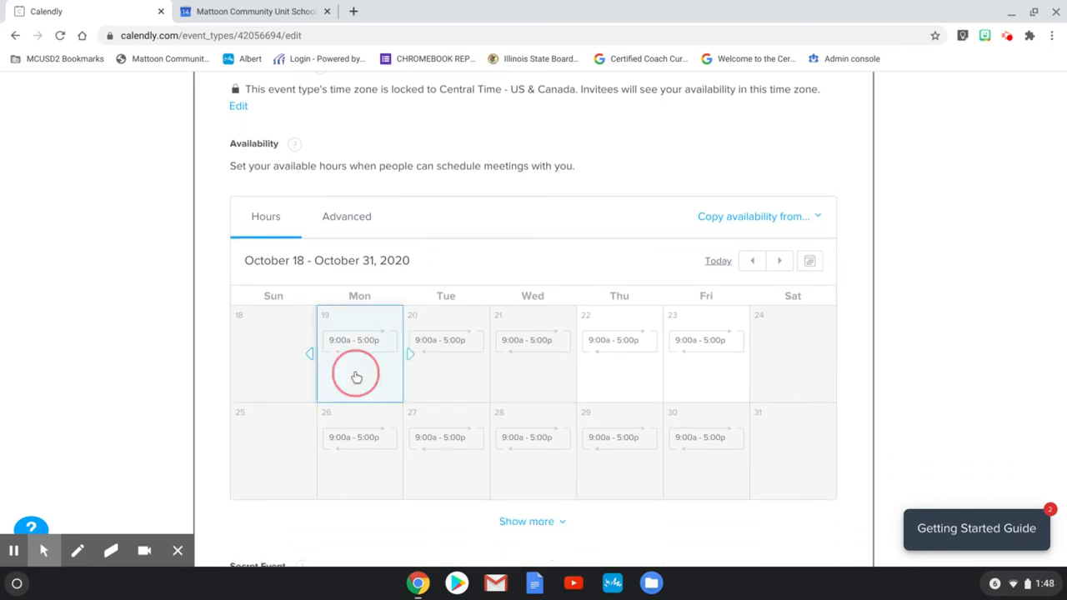
click(568, 258)
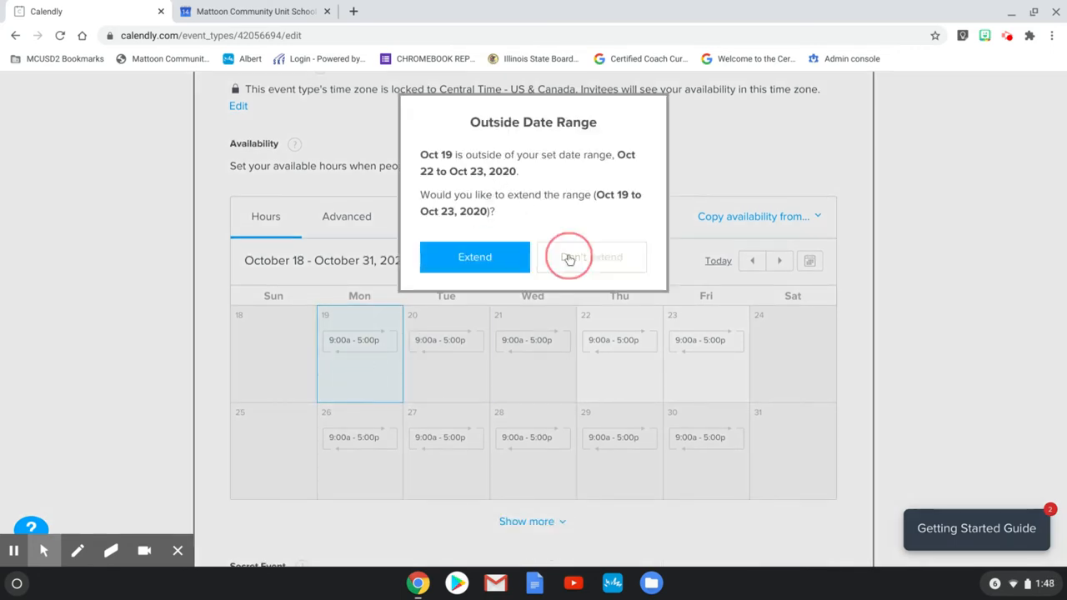
click(471, 245)
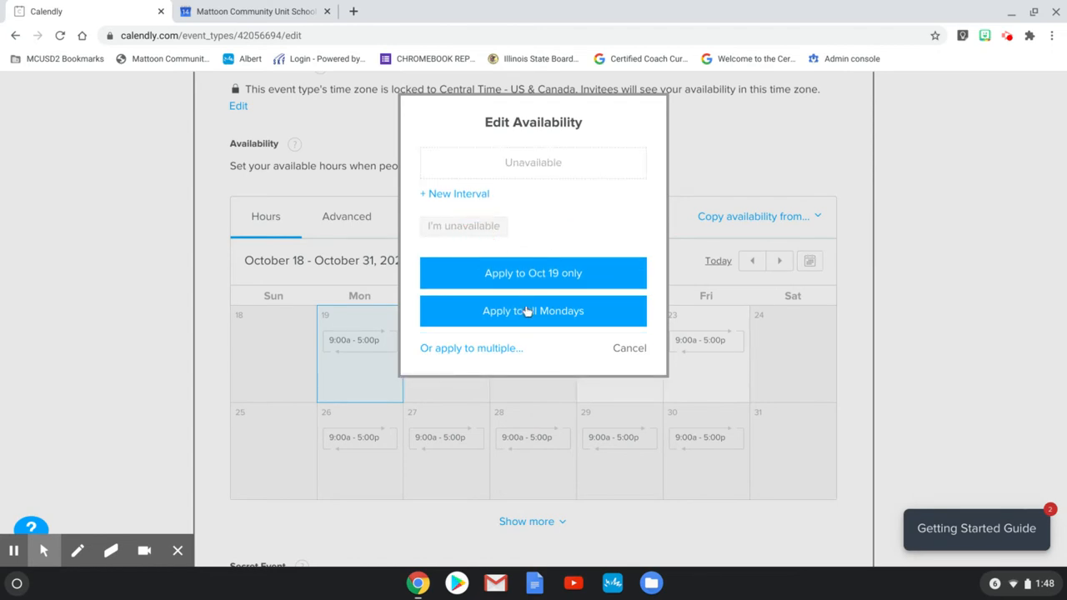
click(527, 311)
Mark all Tuesdays as unavailable, starting from October 20, without extending the date range
click(464, 358)
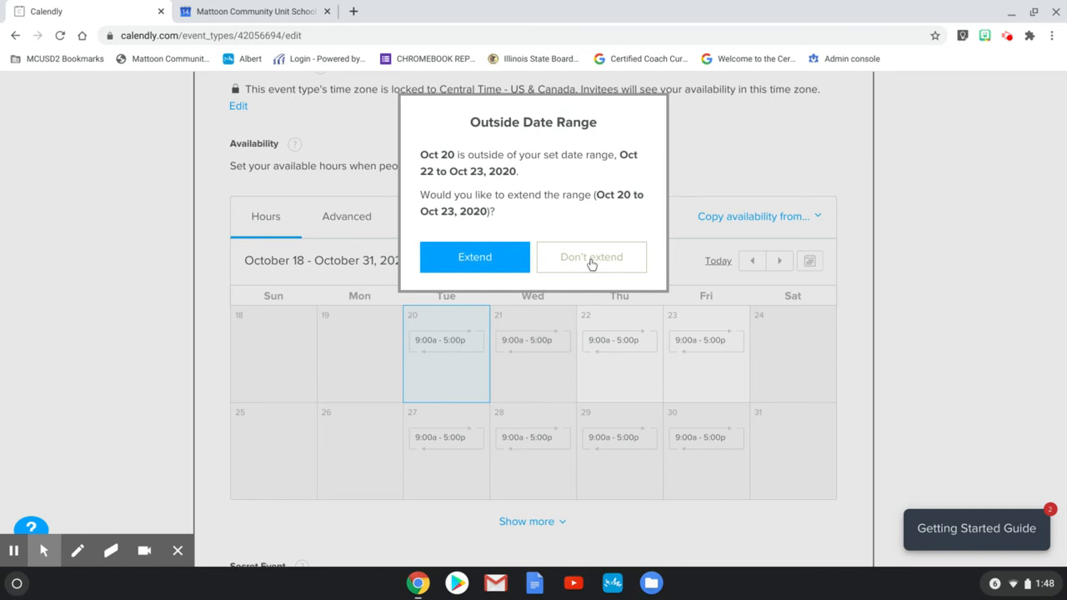
click(569, 260)
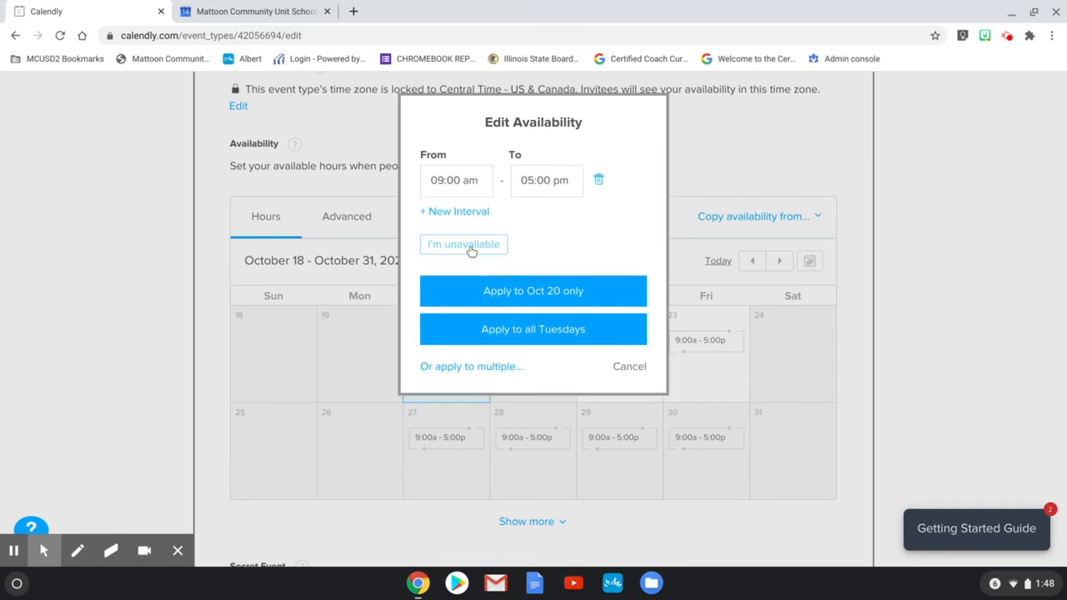
click(471, 247)
click(500, 311)
Mark all Wednesdays as unavailable, starting from October 21, without extending the date range
click(525, 359)
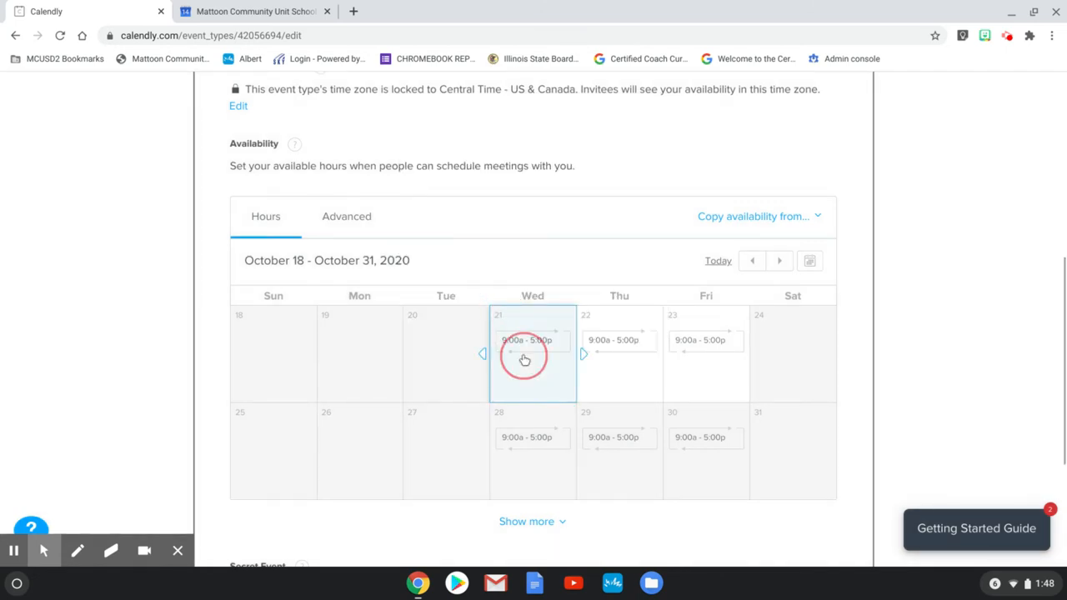
click(578, 269)
click(489, 245)
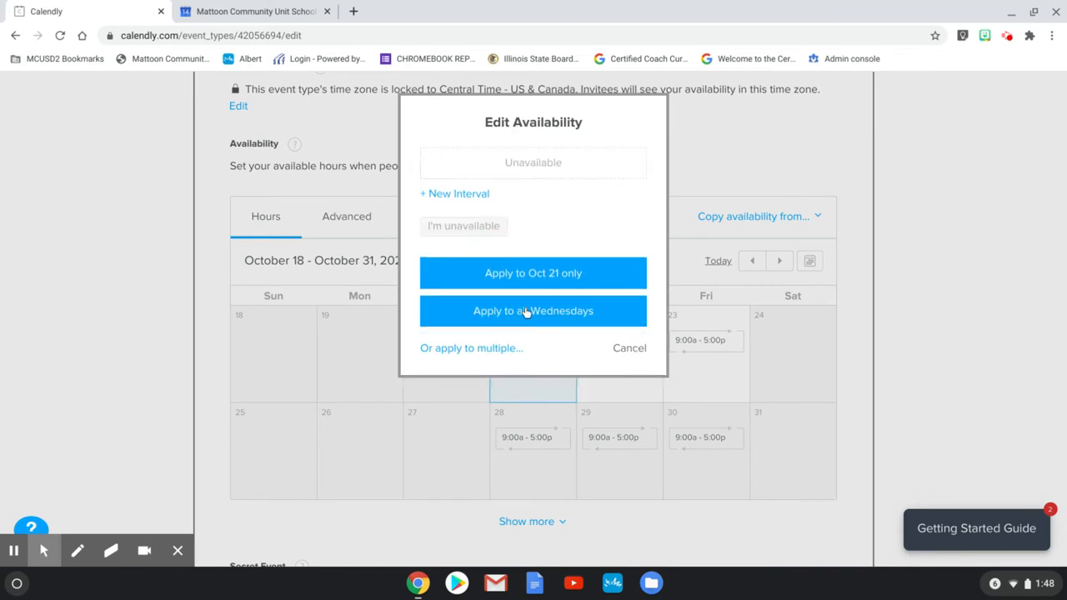
click(527, 311)
Clear the default hours by marking all Thursdays and all Fridays as unavailable, starting from October 22 and 23
click(611, 369)
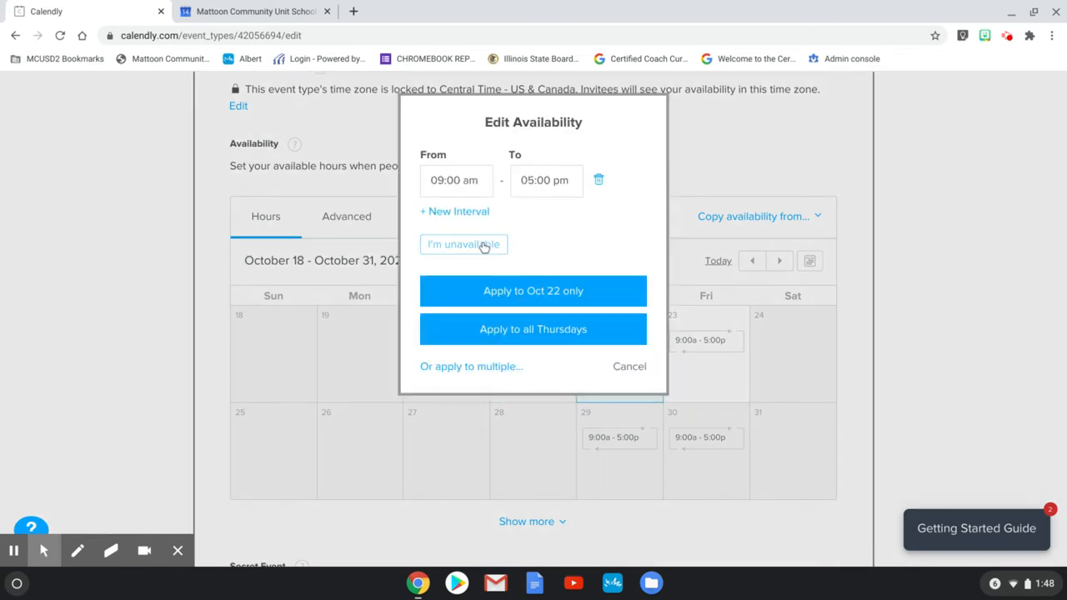
click(485, 247)
click(516, 329)
click(708, 353)
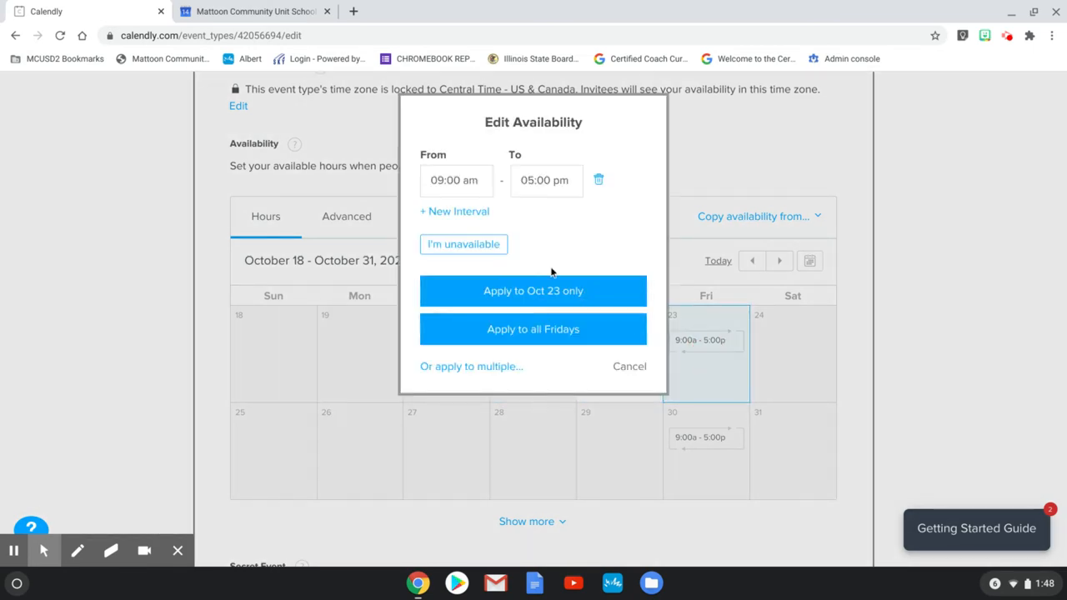
click(497, 247)
click(525, 310)
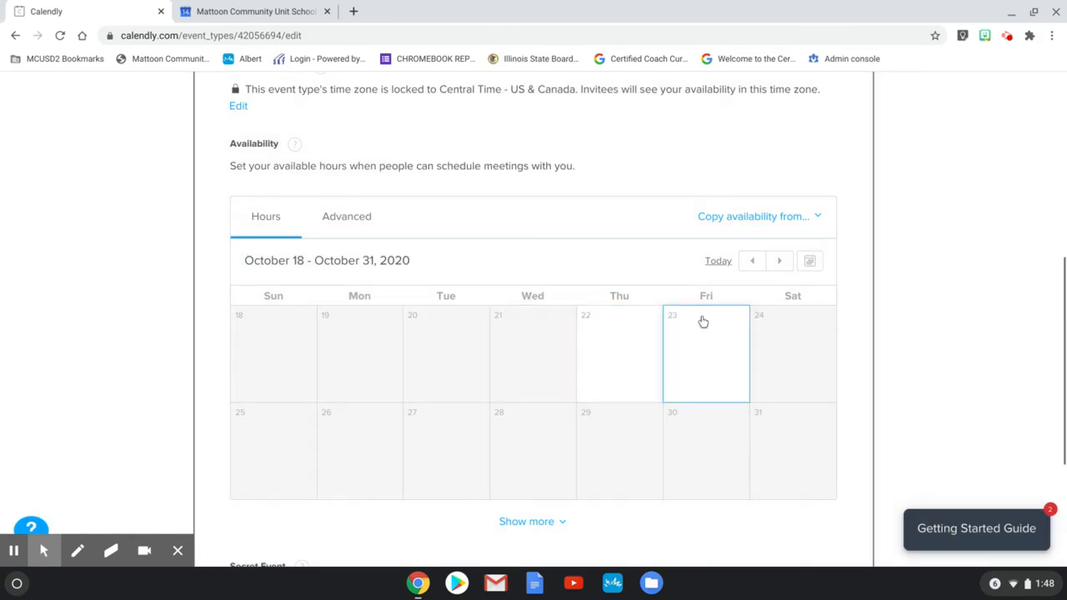
Add an availability interval from 8:30 am to 3:00 pm for October 22
scroll(702, 321, down, 1)
scroll(703, 319, up, 1)
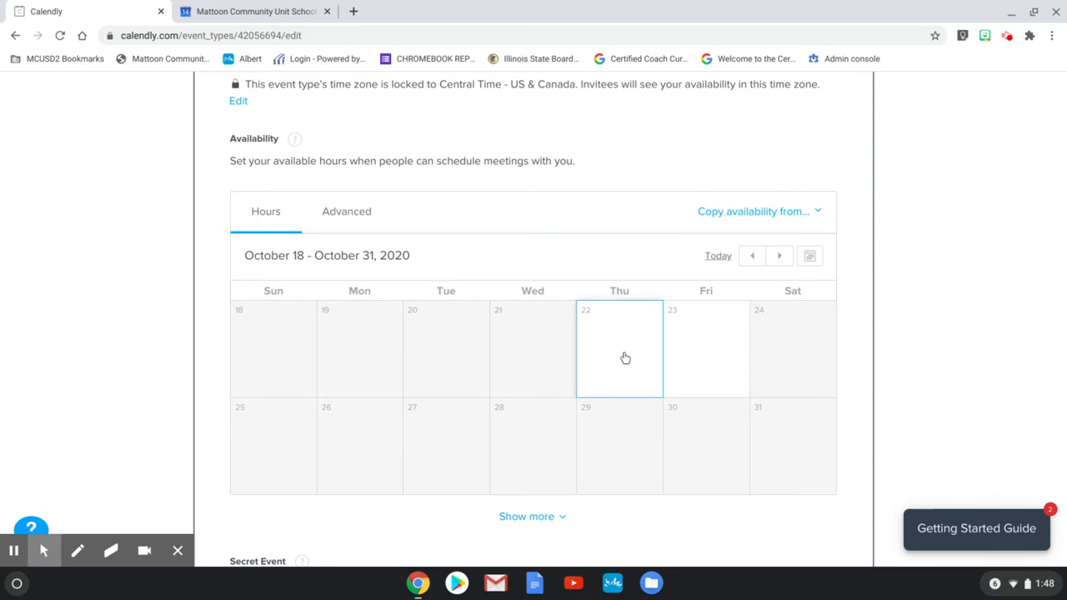
click(625, 357)
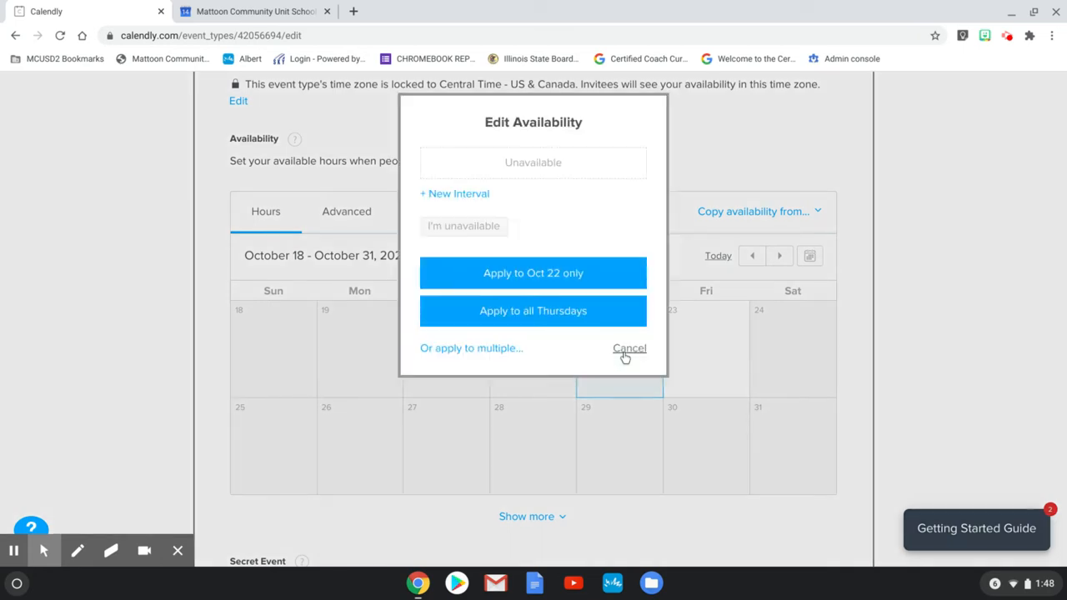
click(450, 196)
click(472, 183)
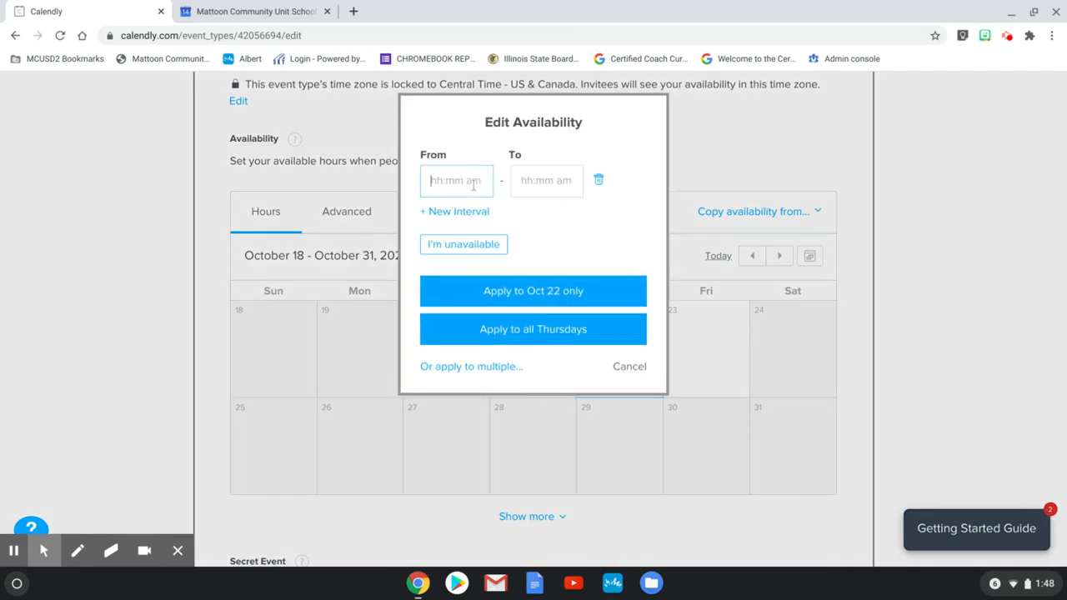
text(8:30)
key(Tab)
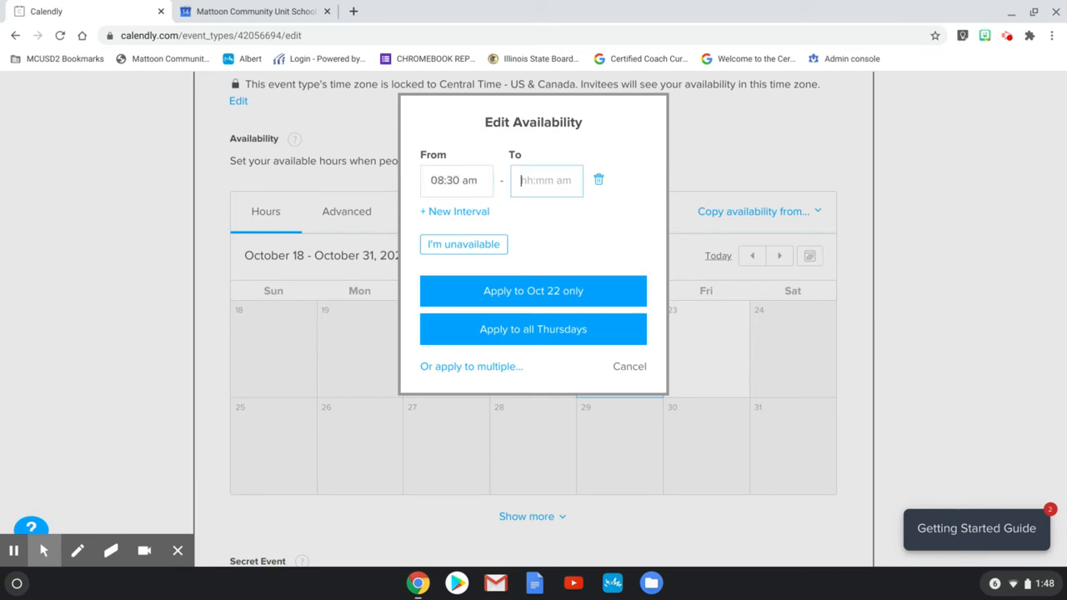
text(3:00 pm)
Apply the October 22 hours to multiple specific dates, adding October 23, 2020
click(484, 367)
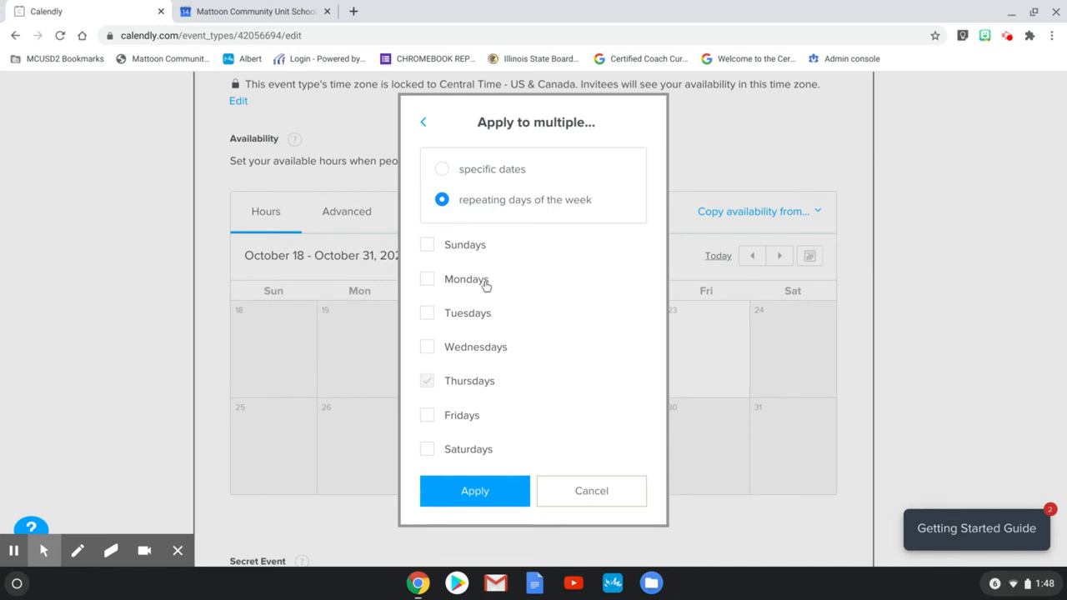
click(443, 171)
scroll(620, 429, down, 1)
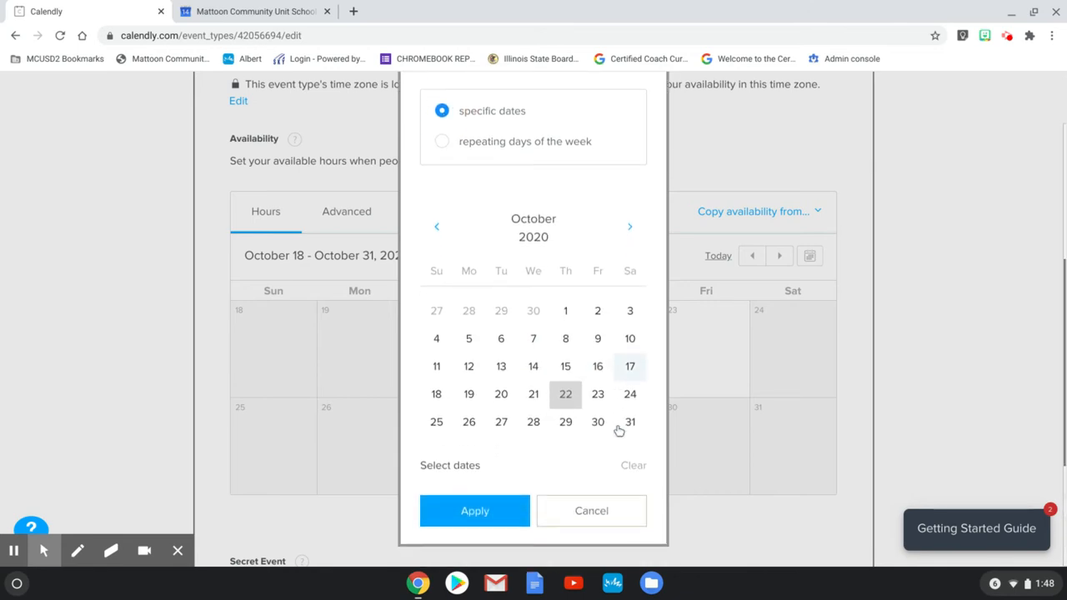
click(595, 395)
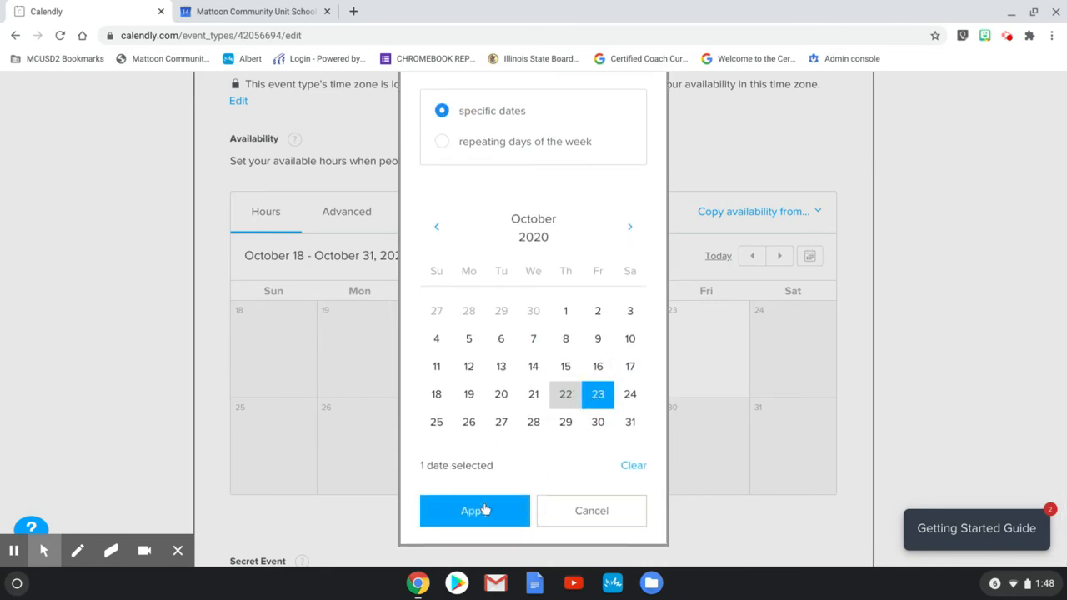
click(484, 511)
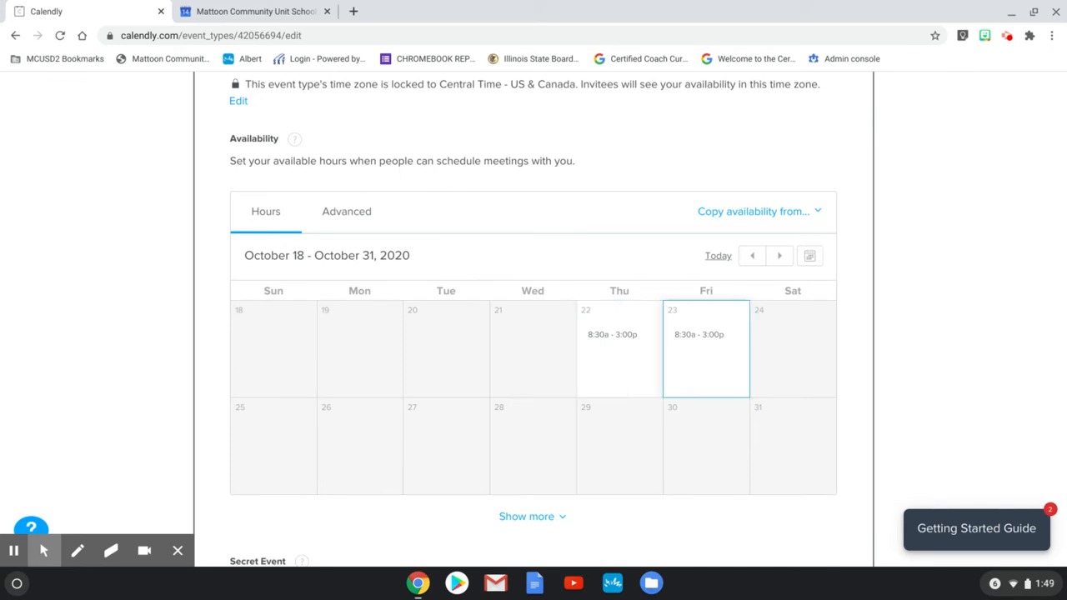
Split the October 22 availability into two intervals, 8:30 am to 12:00 pm and 1:00 pm to 3:00 pm
click(638, 358)
click(465, 219)
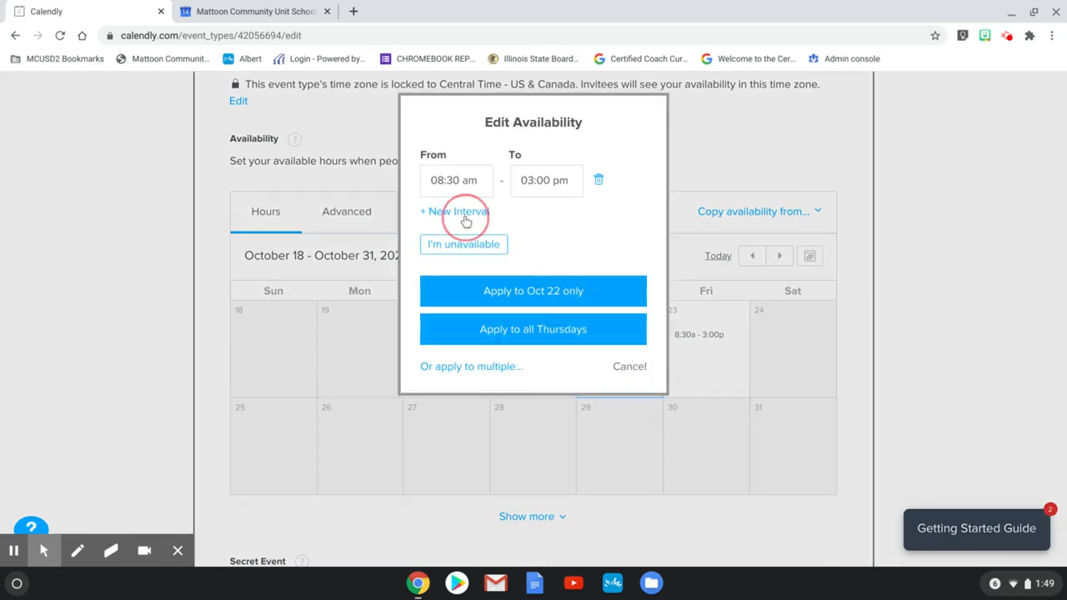
click(536, 181)
key(BackSpace)
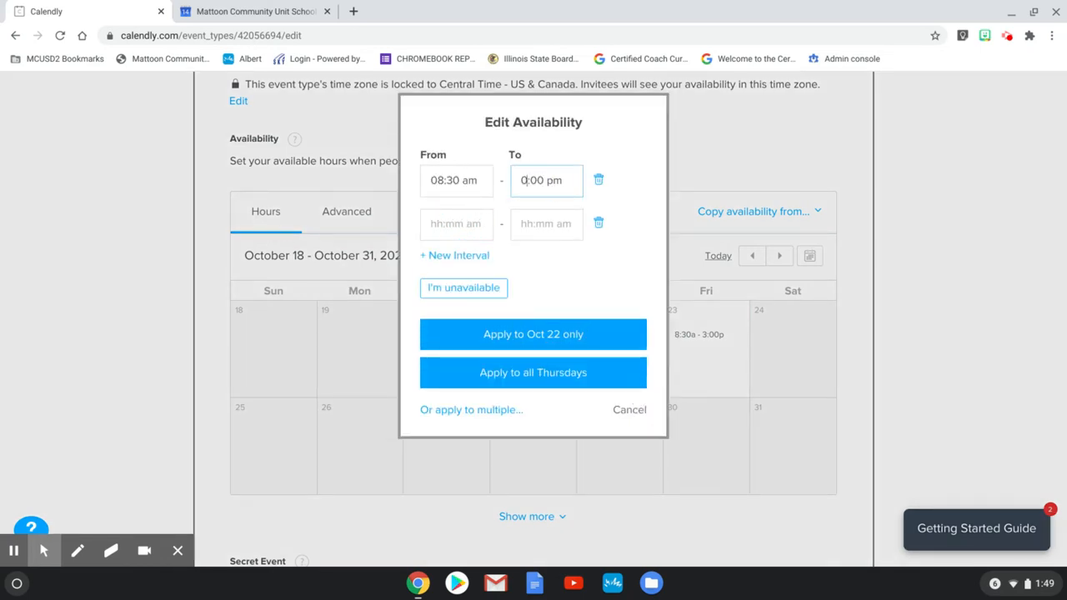
key(BackSpace)
text(12)
click(481, 219)
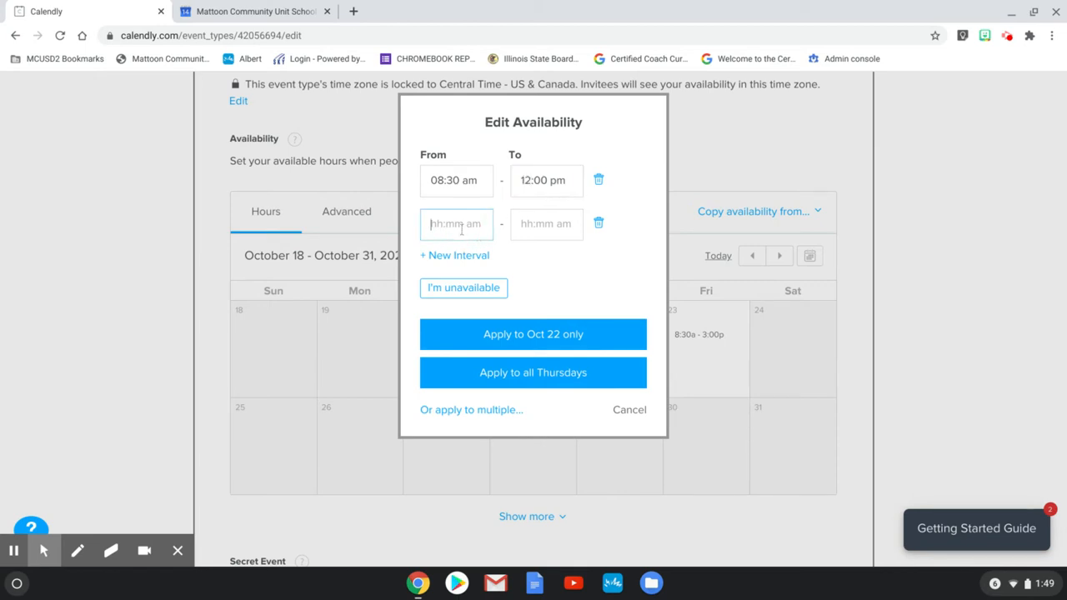
text(1:00 pm)
key(Tab)
text(3)
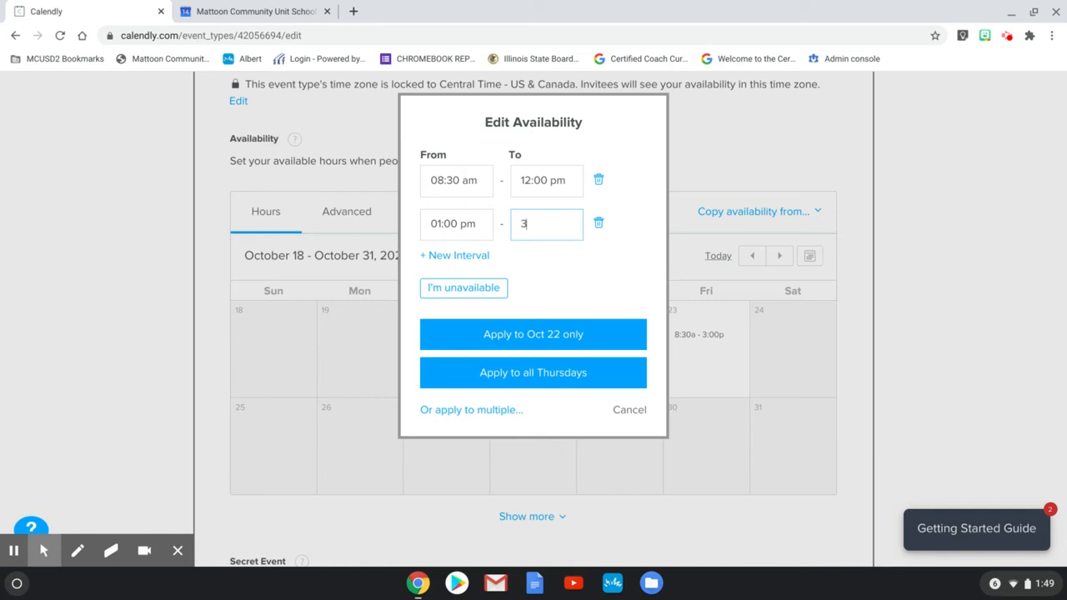
text(:00 pm)
Apply the two split intervals to October 23 as an additional specific date
click(475, 410)
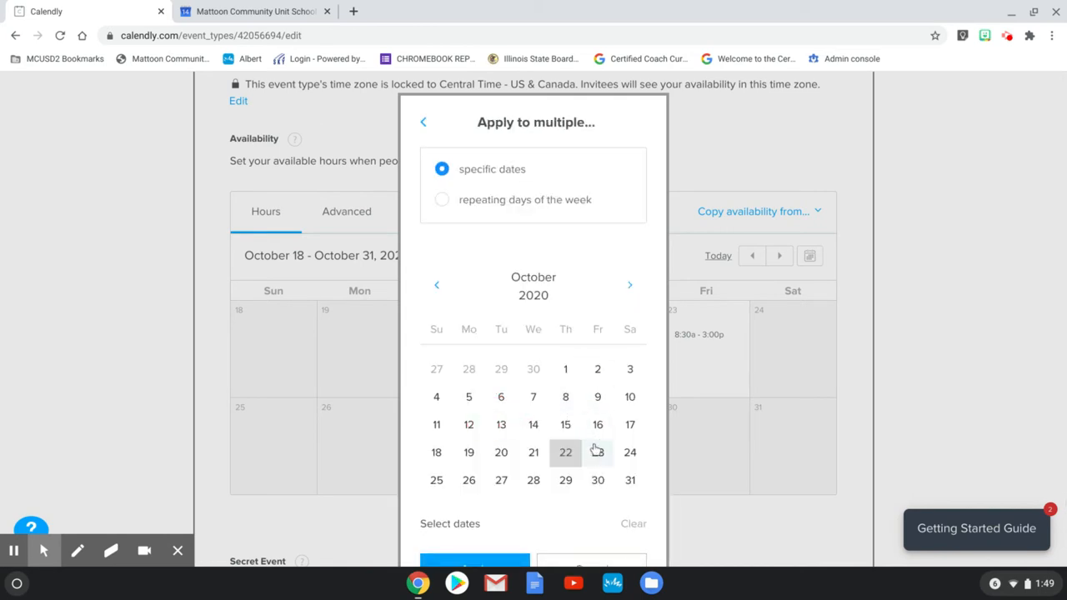
click(597, 452)
scroll(843, 362, down, 2)
click(448, 514)
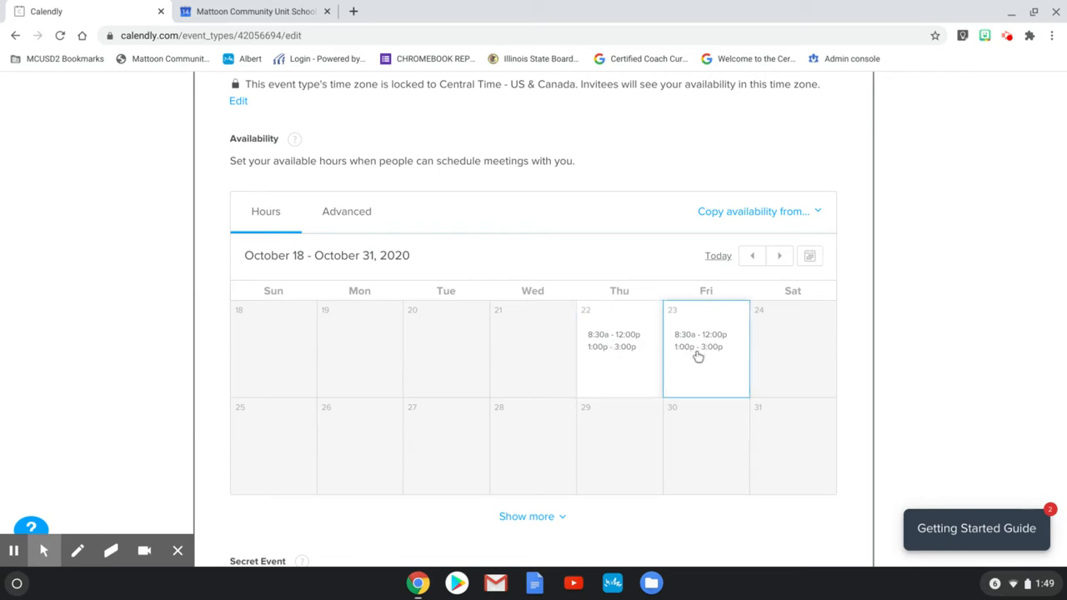
Set the advanced availability increments to 15 min
scroll(650, 300, down, 1)
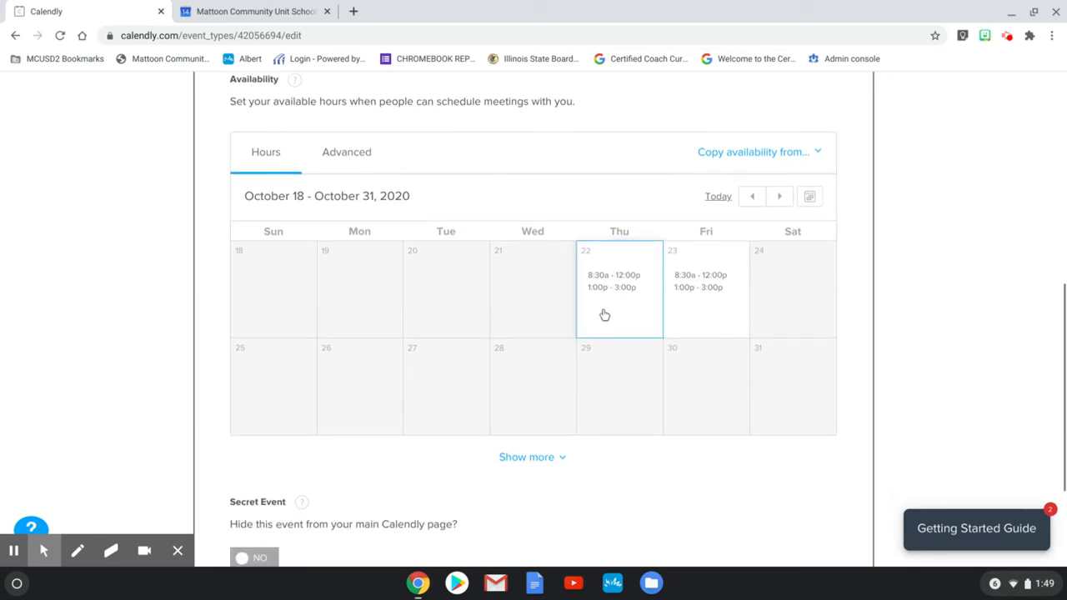
click(347, 158)
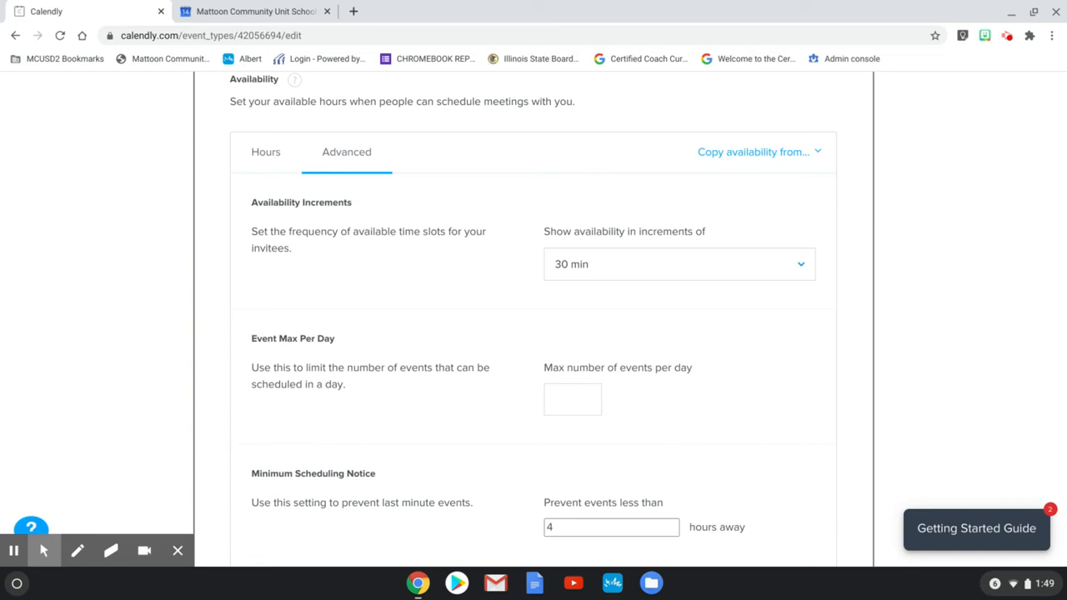
click(629, 268)
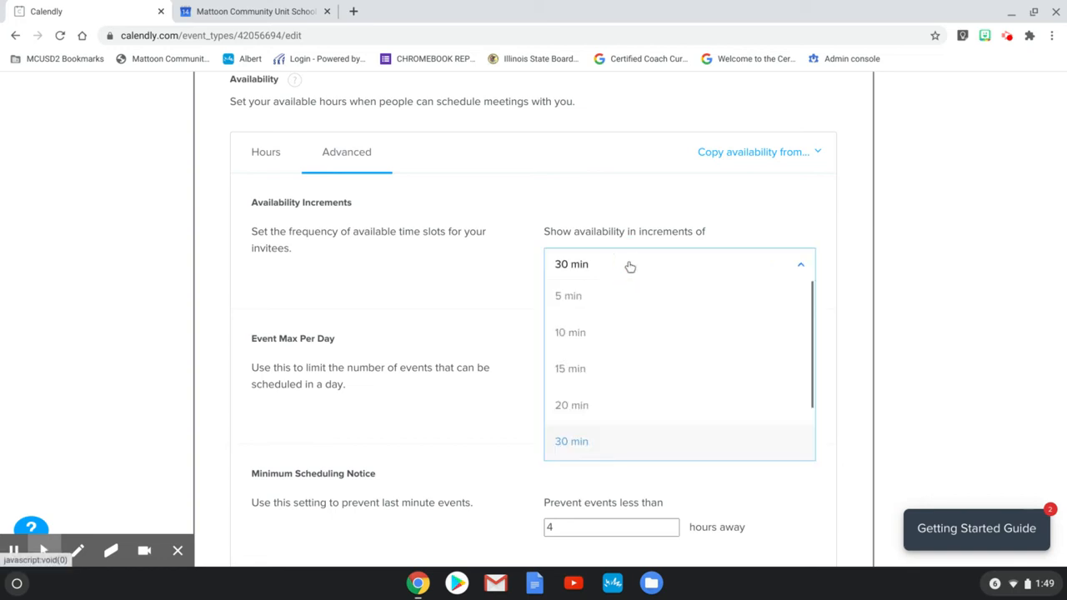
click(574, 375)
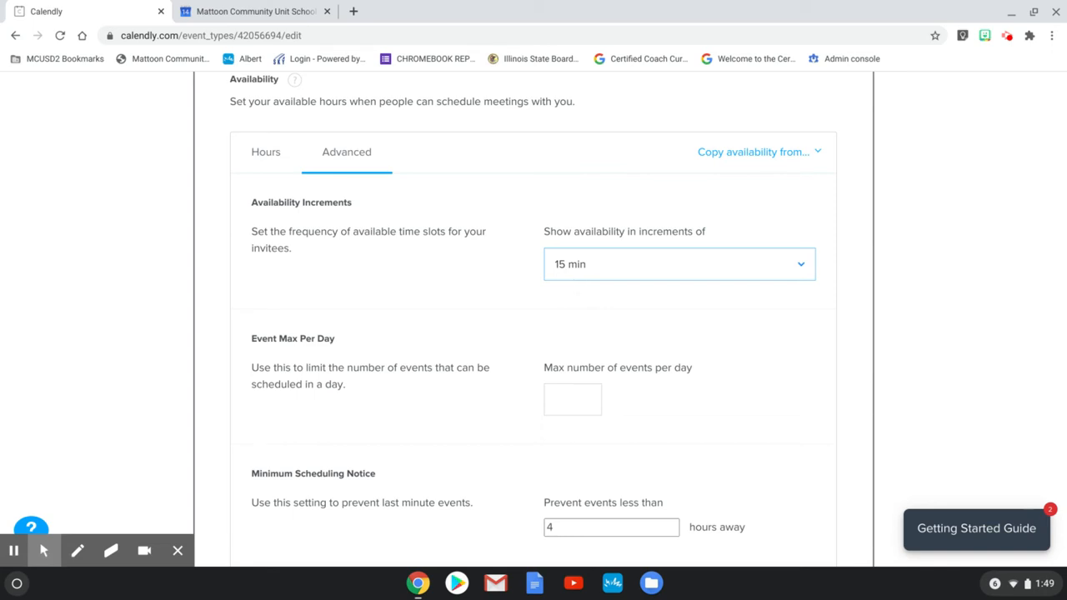
Review the daily event maximum, minimum scheduling notice, event buffer choices and secret event setting
scroll(575, 284, down, 2)
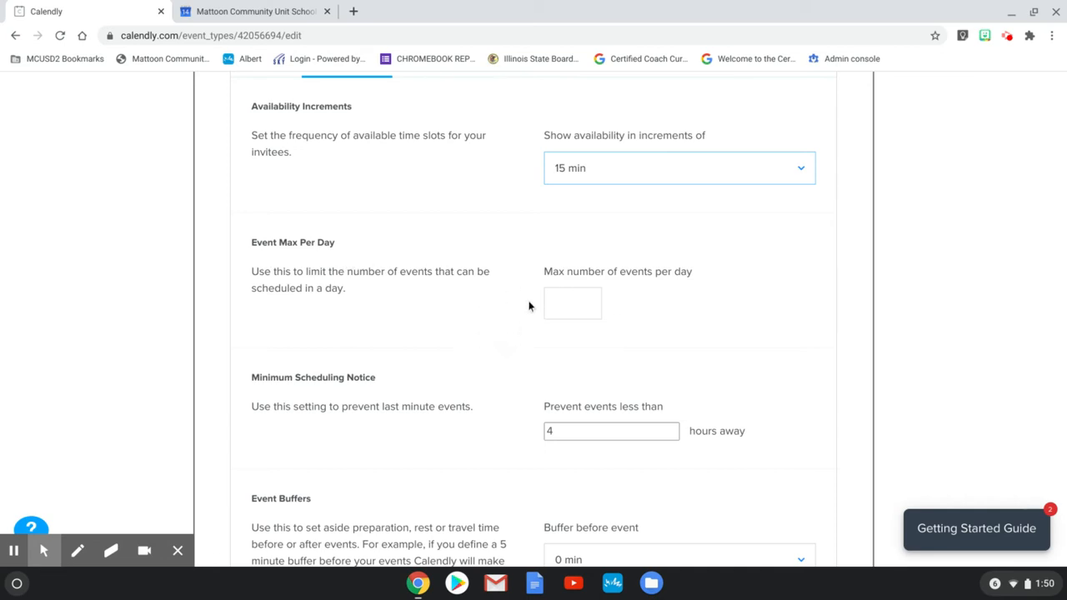
scroll(344, 387, down, 3)
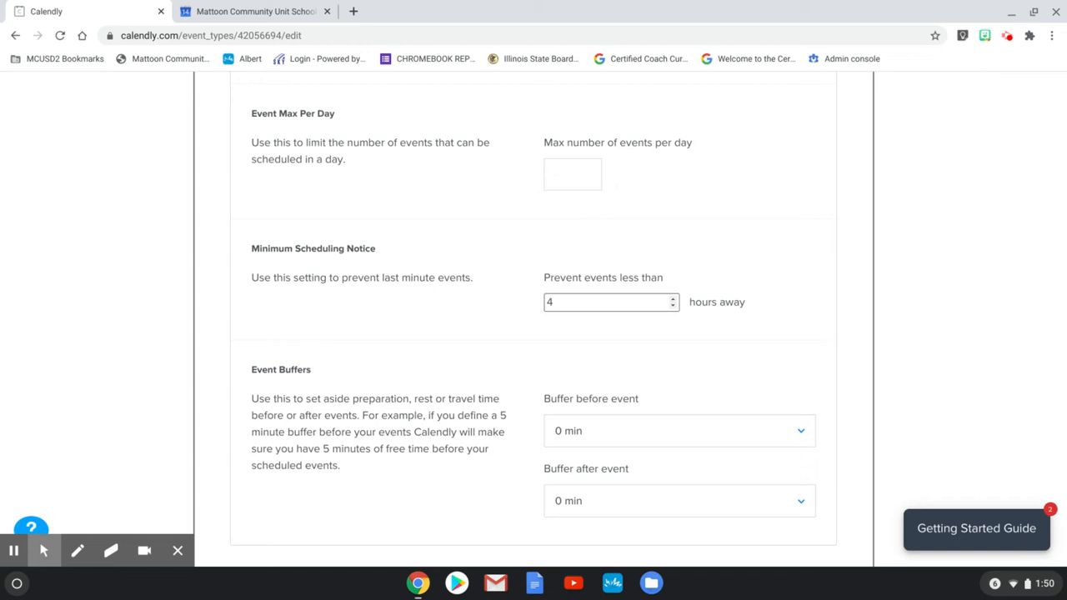
scroll(557, 319, down, 2)
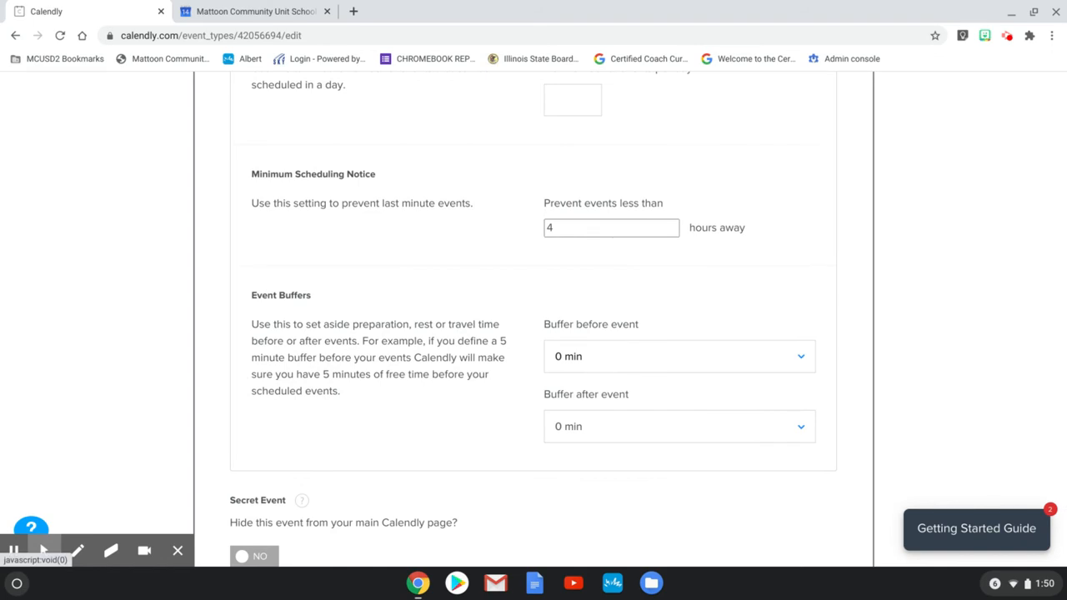
click(608, 366)
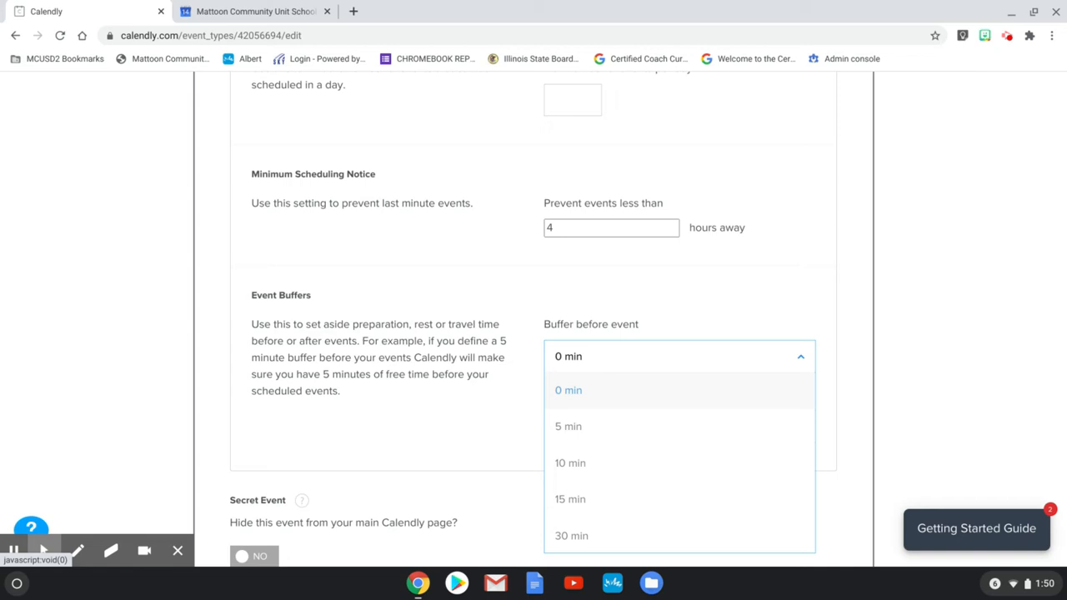
click(608, 366)
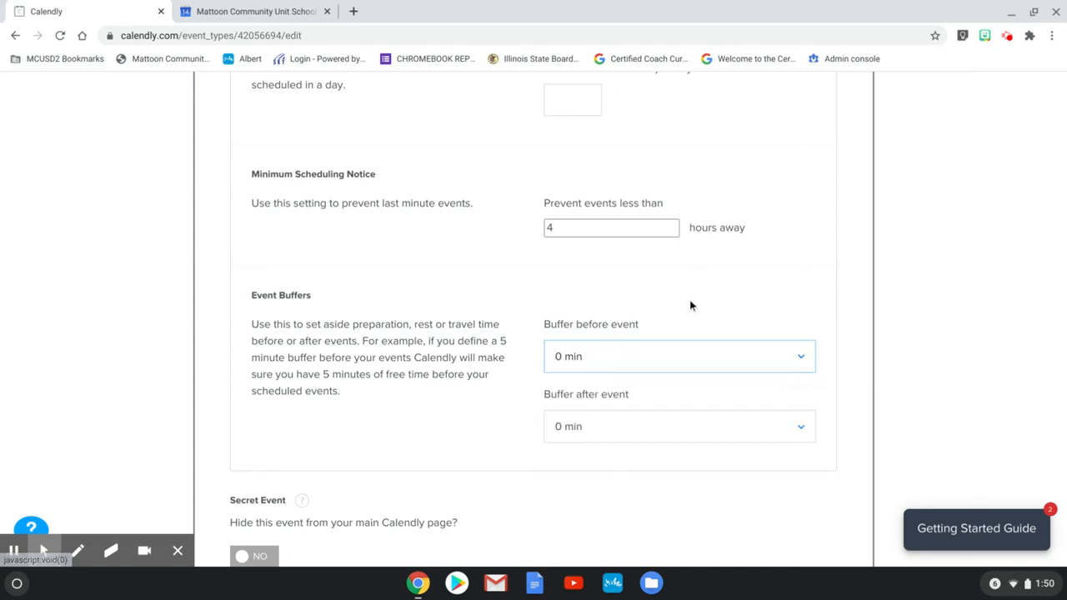
scroll(691, 305, down, 1)
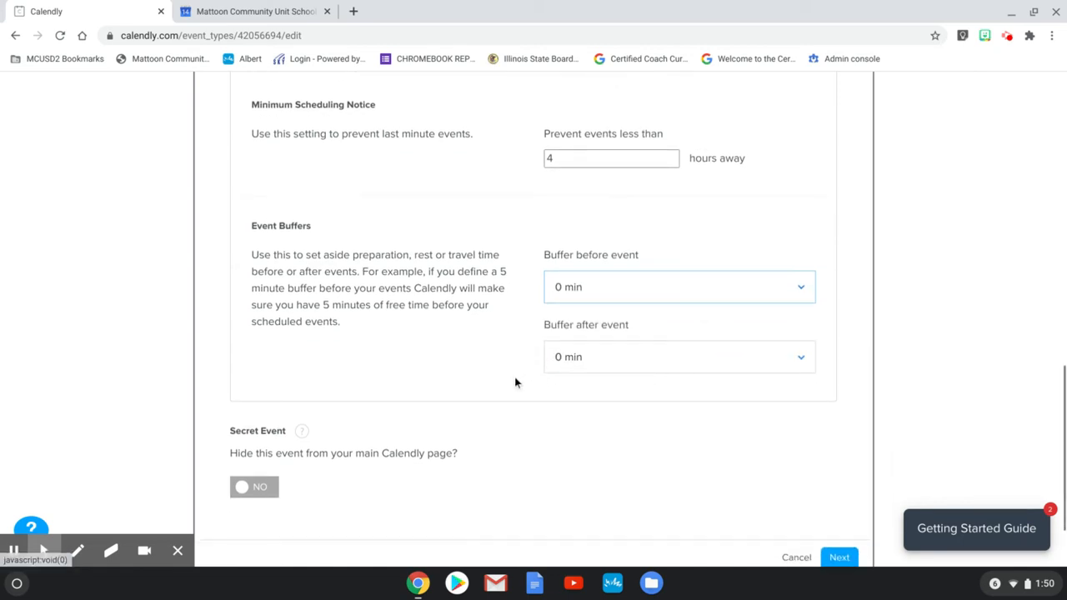
scroll(515, 381, down, 1)
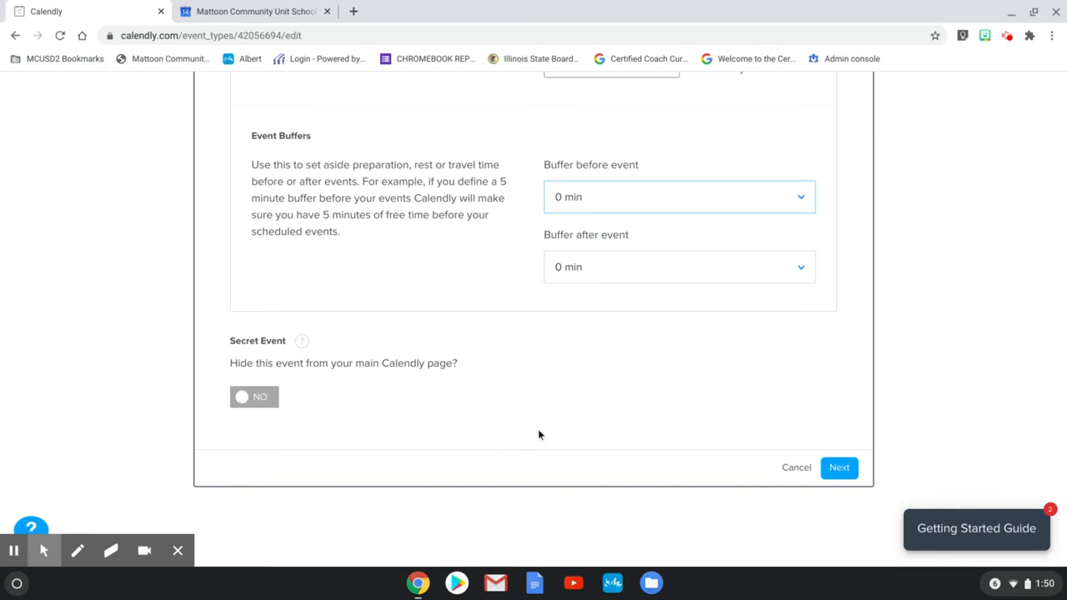
Save the event's booking settings and open the Invitee Questions for editing
click(839, 467)
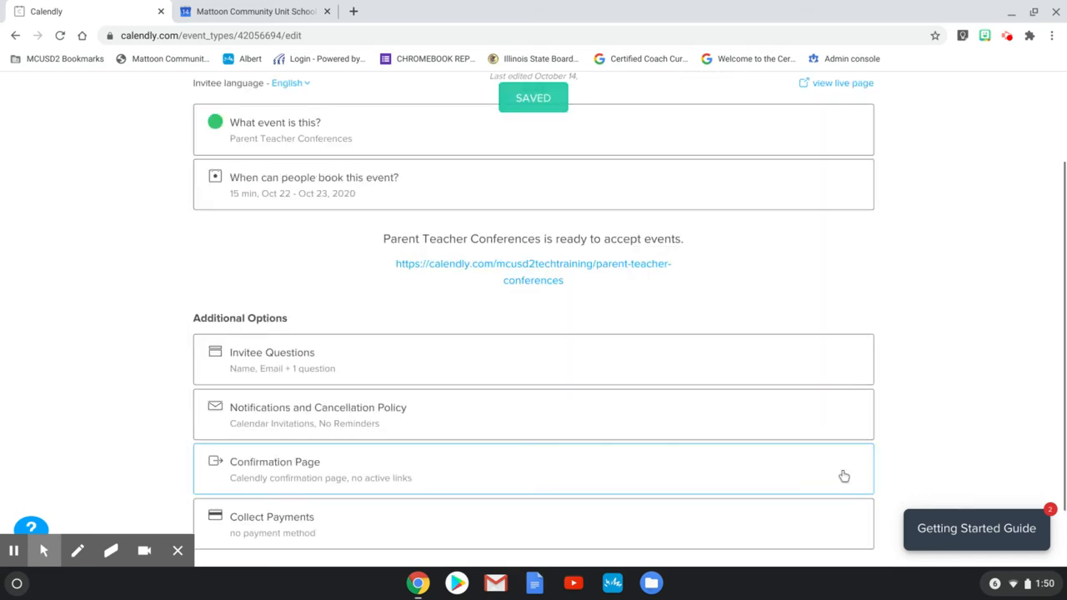
scroll(338, 221, down, 2)
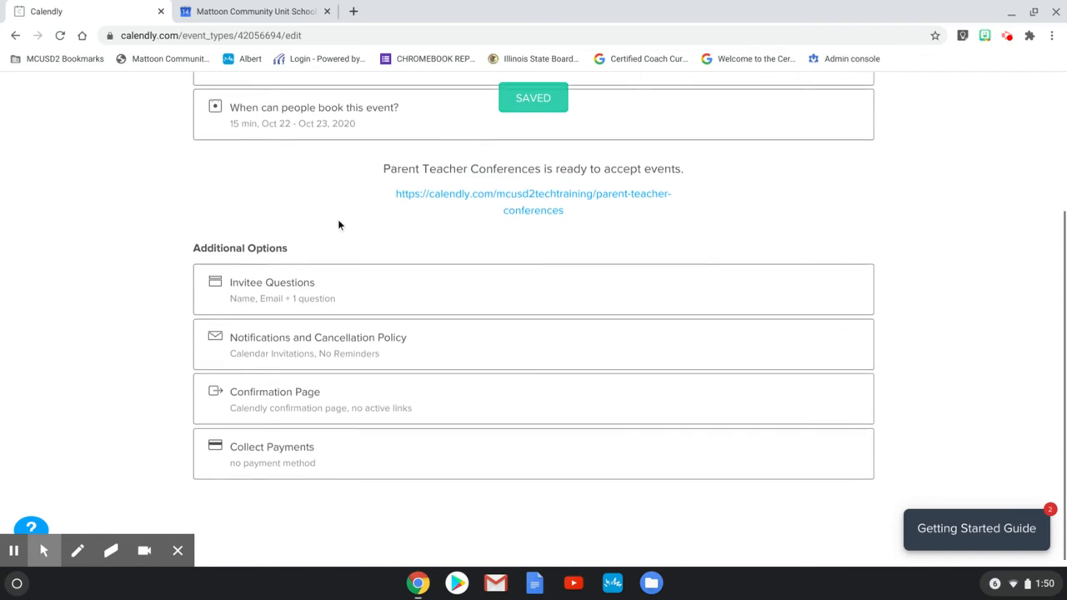
click(281, 281)
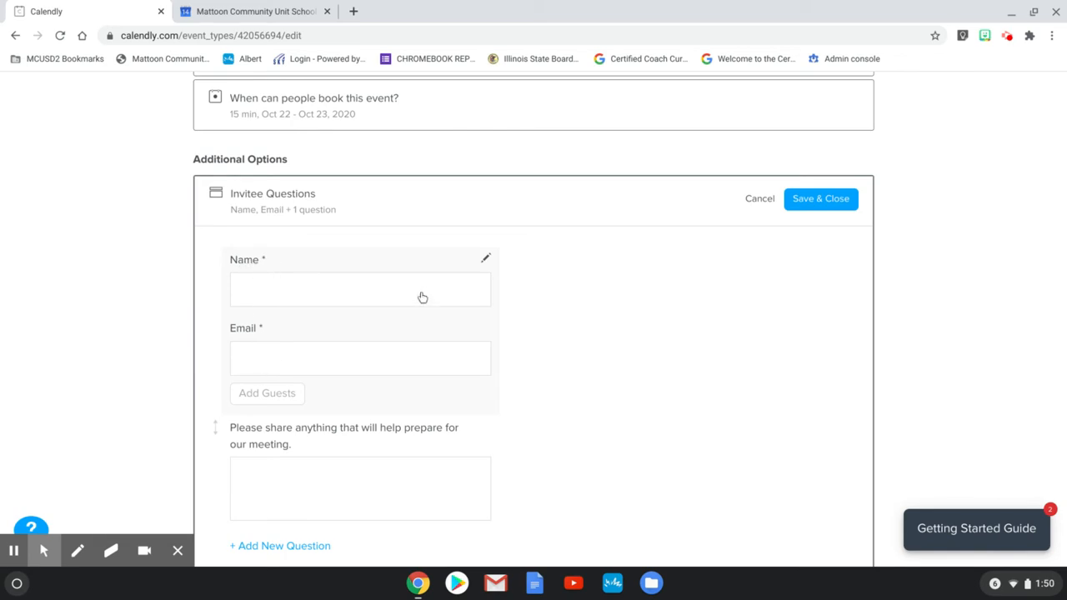
Set the invitee name input to First Name, Last Name and disallow adding additional guests
click(487, 260)
click(461, 157)
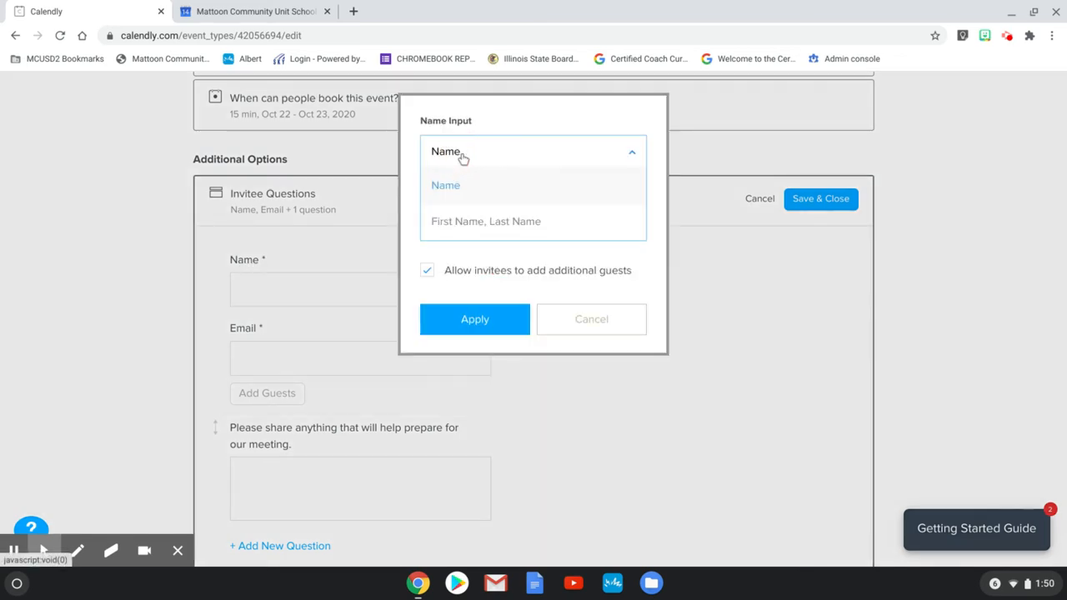
click(476, 217)
click(491, 152)
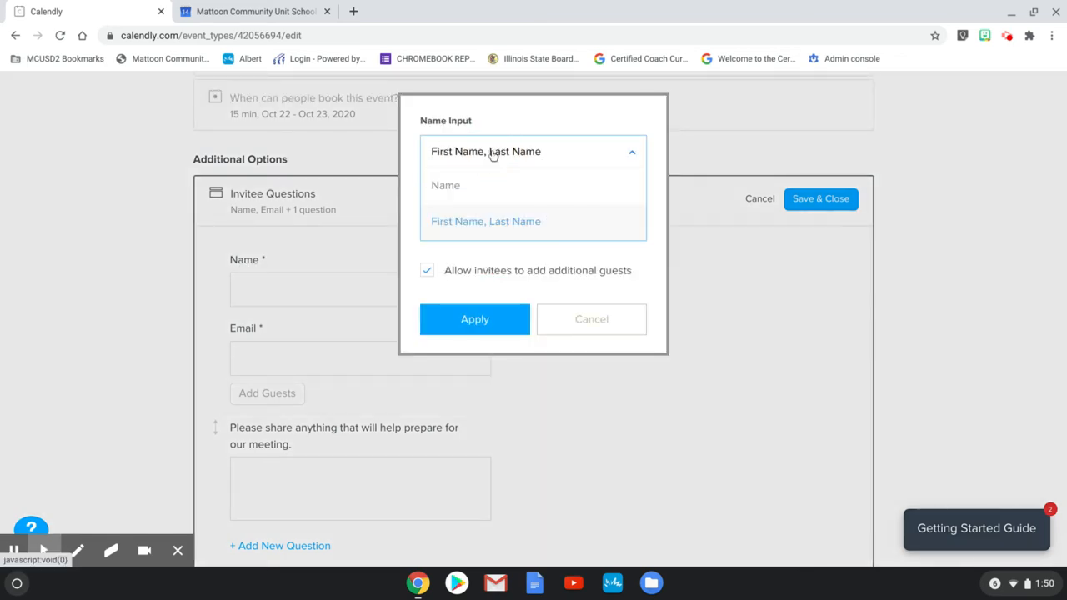
click(491, 154)
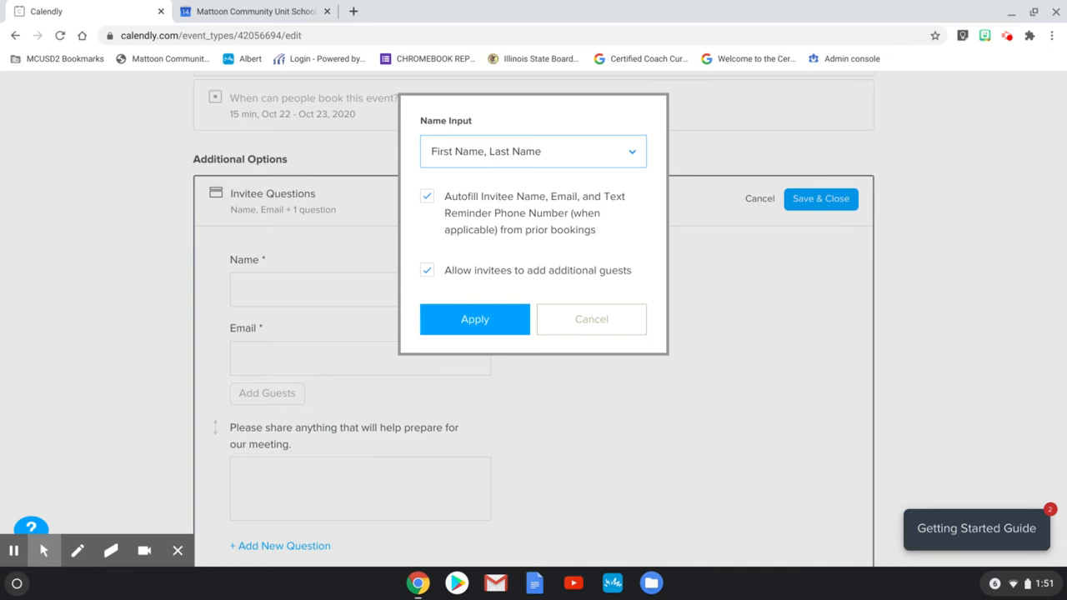
click(428, 270)
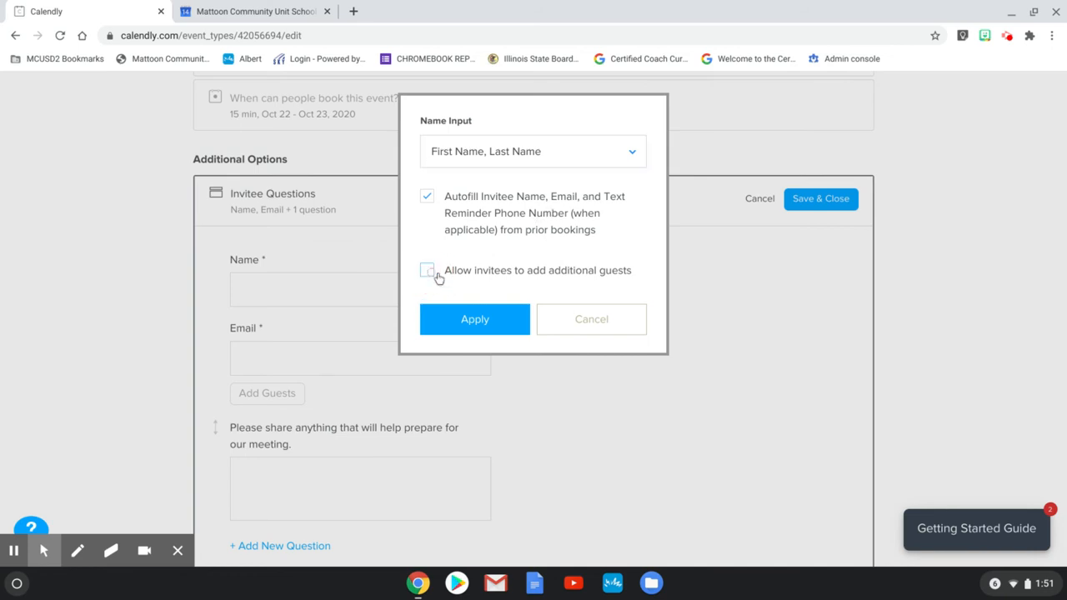
click(495, 317)
Add a required invitee question "Student Name" with the One Line answer type
scroll(497, 315, down, 2)
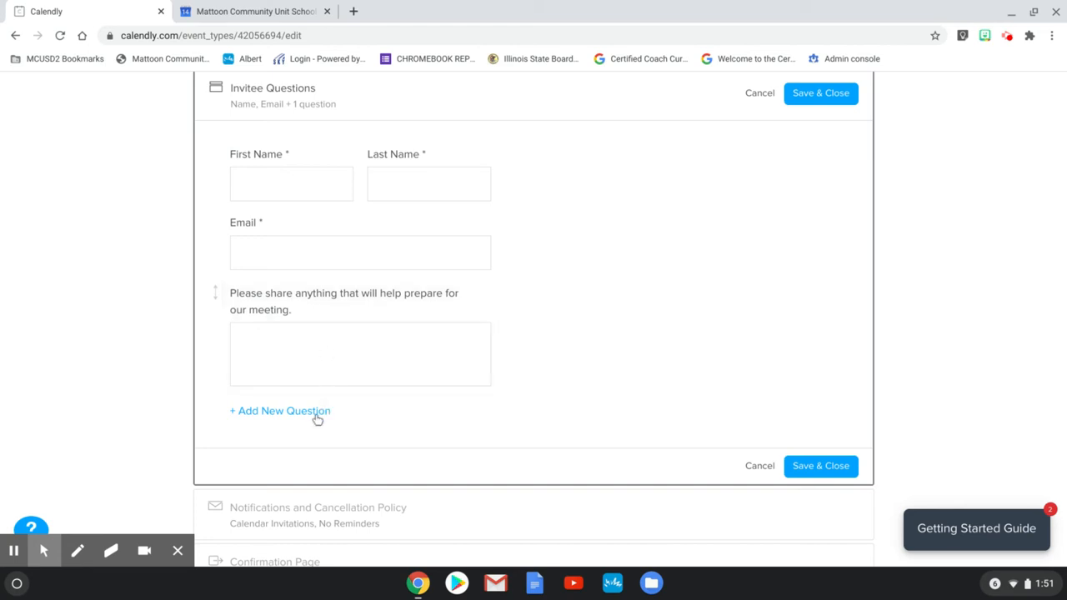
click(316, 411)
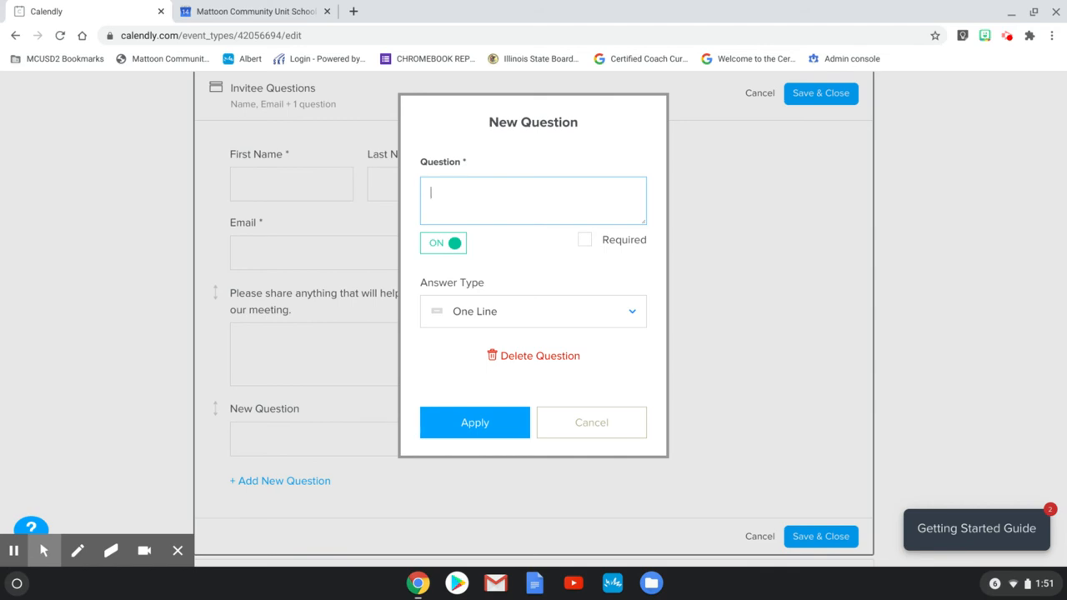
text(Student Name)
click(584, 240)
click(493, 316)
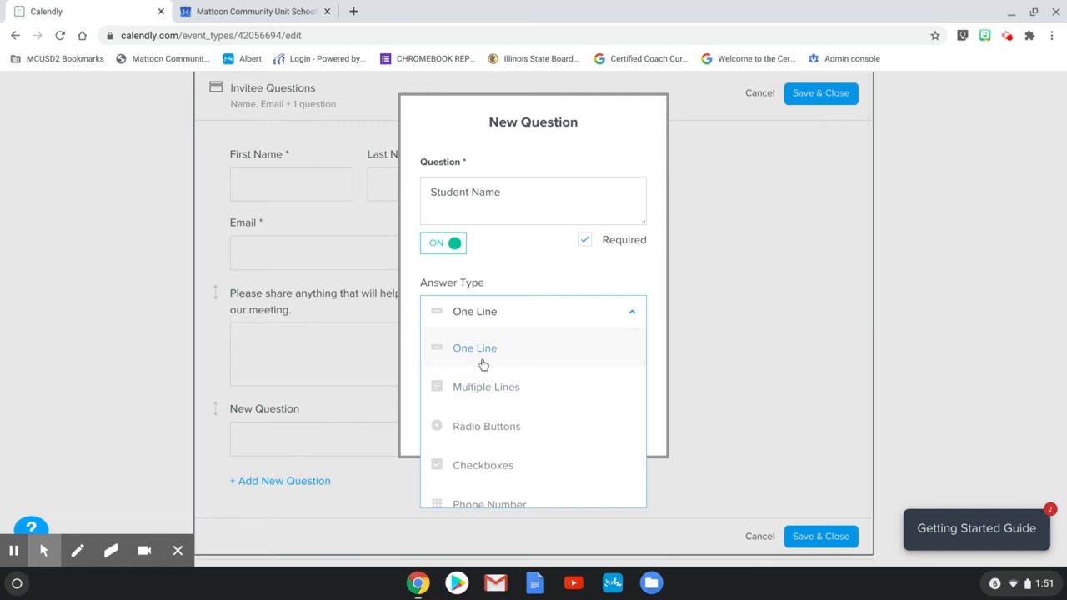
click(484, 347)
click(481, 431)
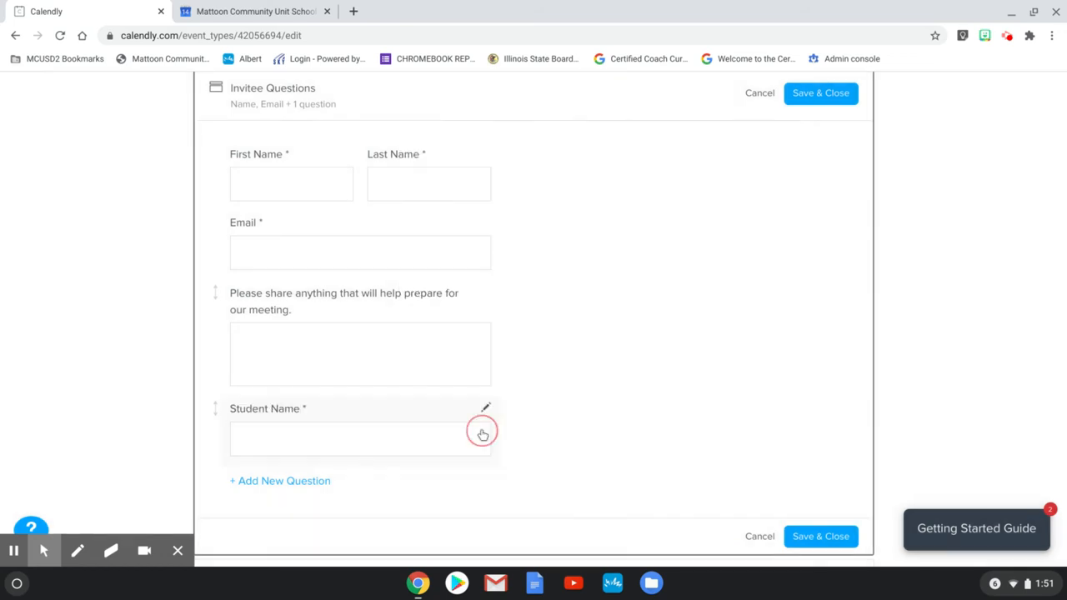
Add an optional invitee question "Phone Number" with the Phone Number answer type
scroll(352, 410, down, 1)
click(302, 409)
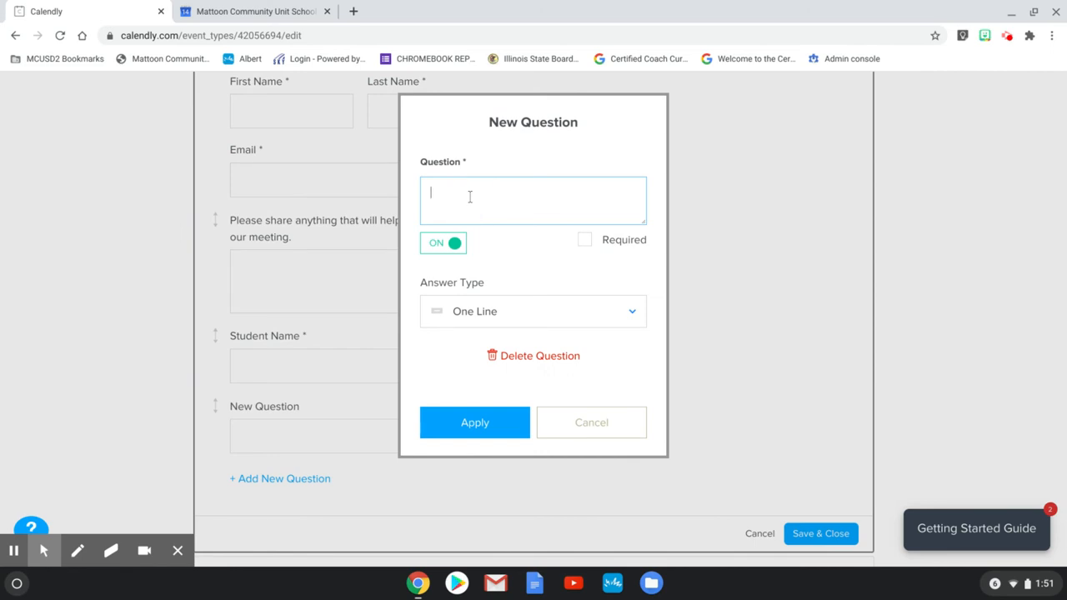
text(Phone Number)
click(479, 310)
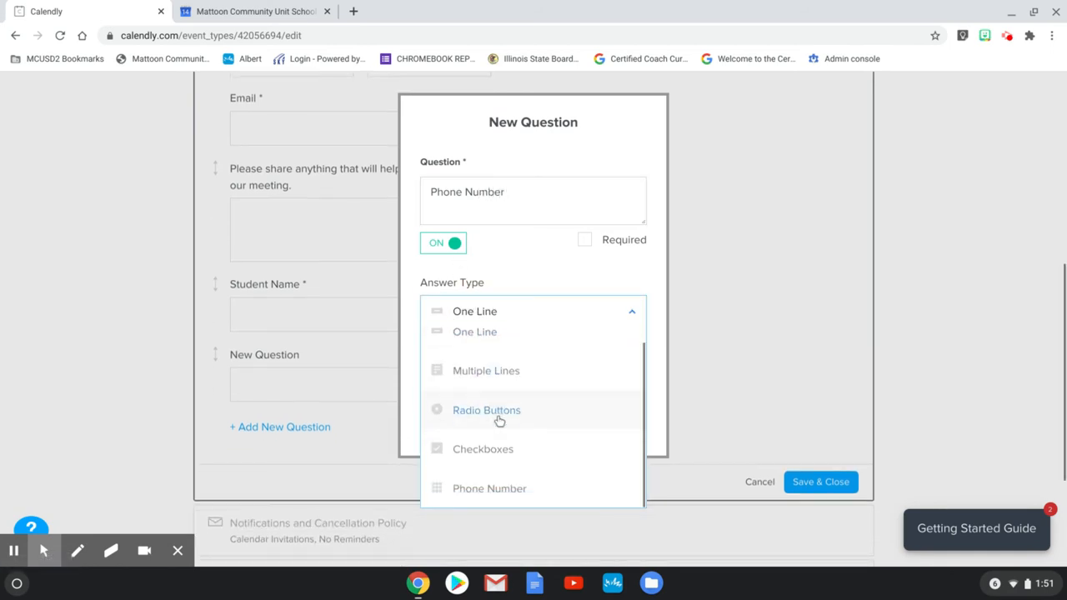
click(514, 492)
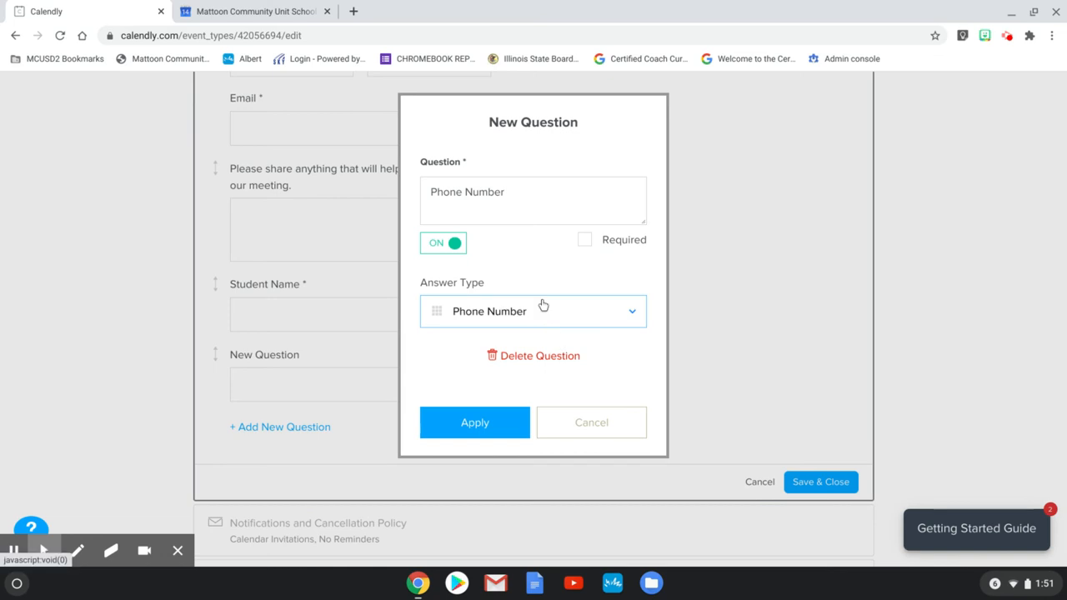
scroll(544, 304, down, 1)
click(500, 423)
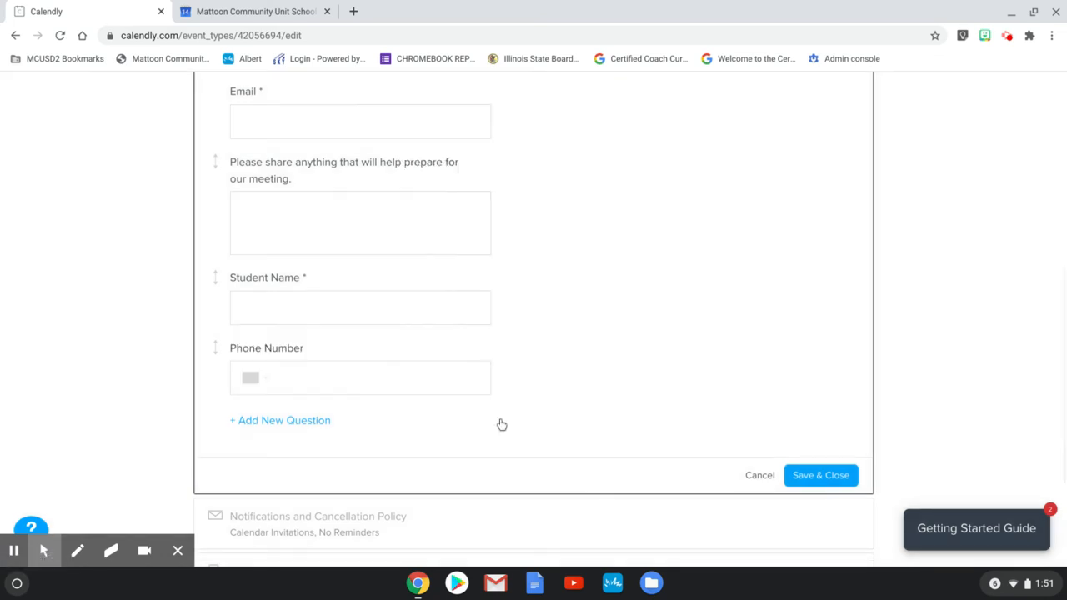
Move the Student Name question above the meeting preparation question and save the invitee questions
scroll(374, 300, up, 3)
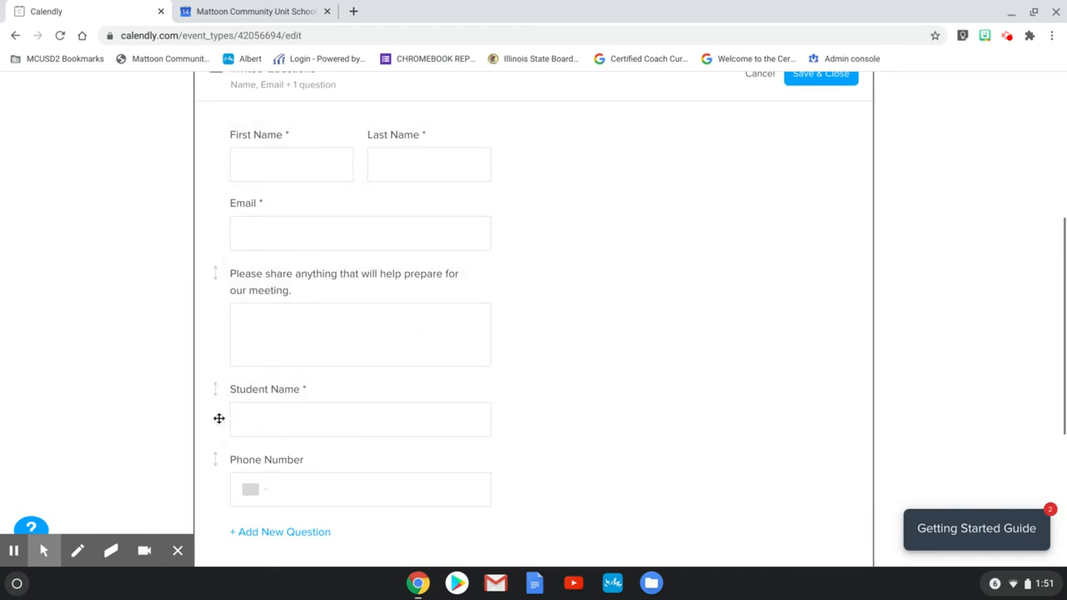
drag(217, 395, 221, 267)
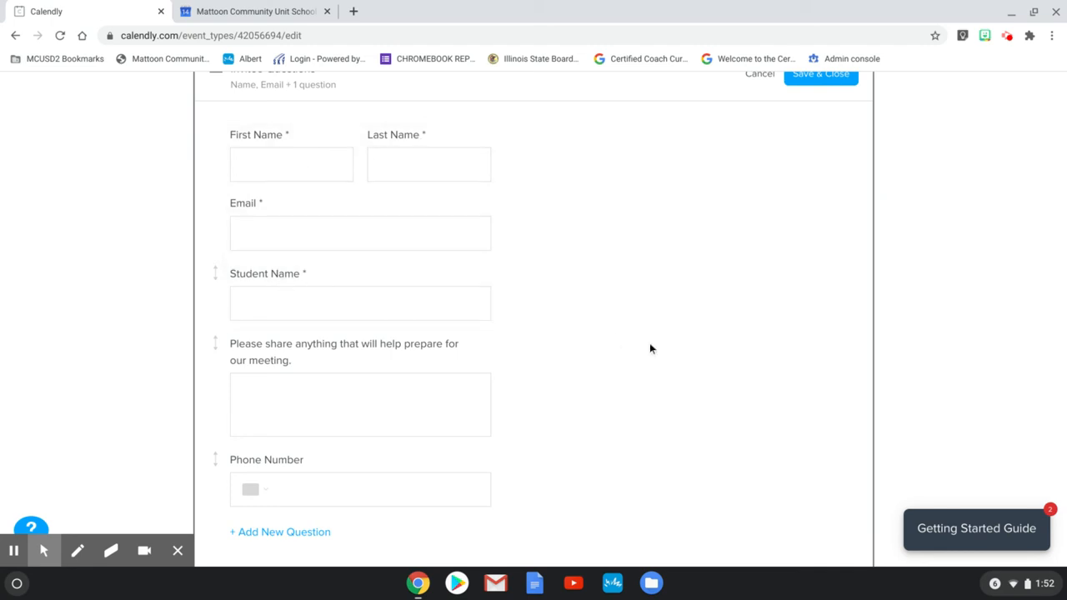
scroll(650, 348, down, 3)
scroll(578, 368, down, 1)
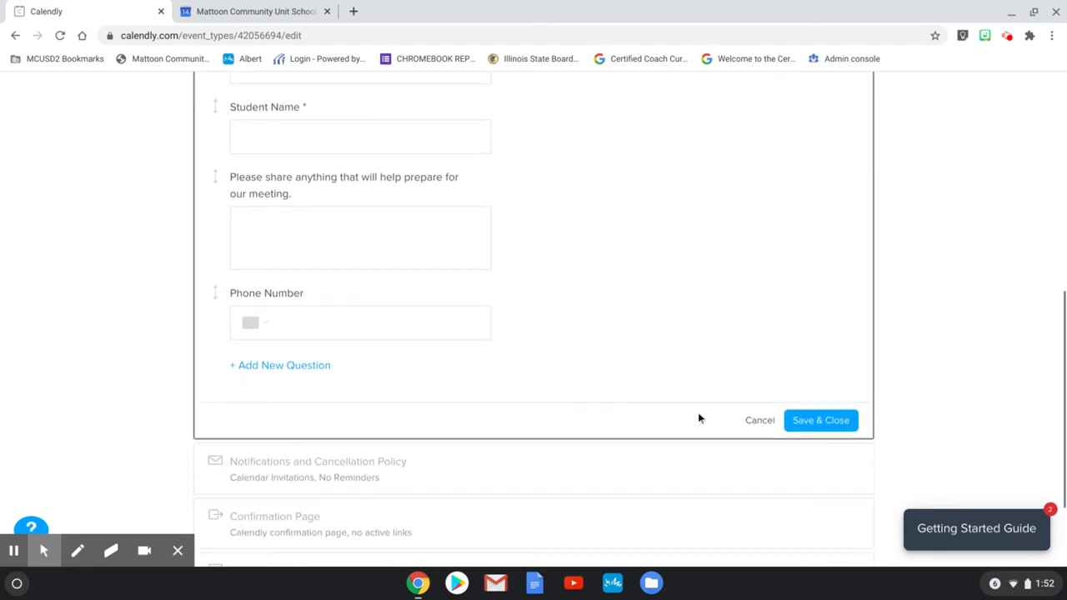
click(817, 421)
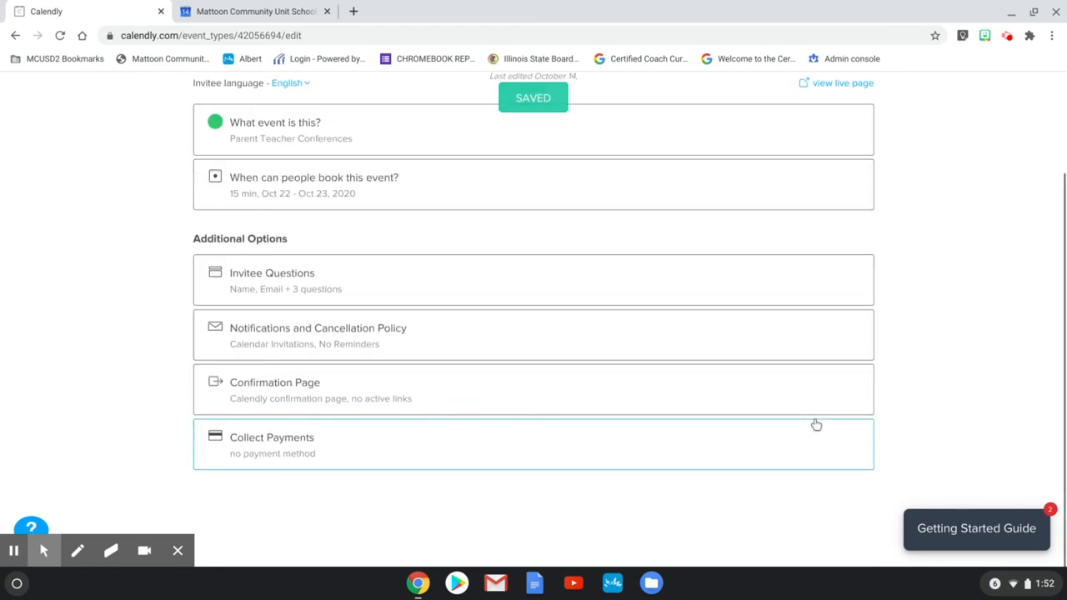
Open the Notifications and Cancellation Policy and examine the personalization options for calendar invitations
click(279, 342)
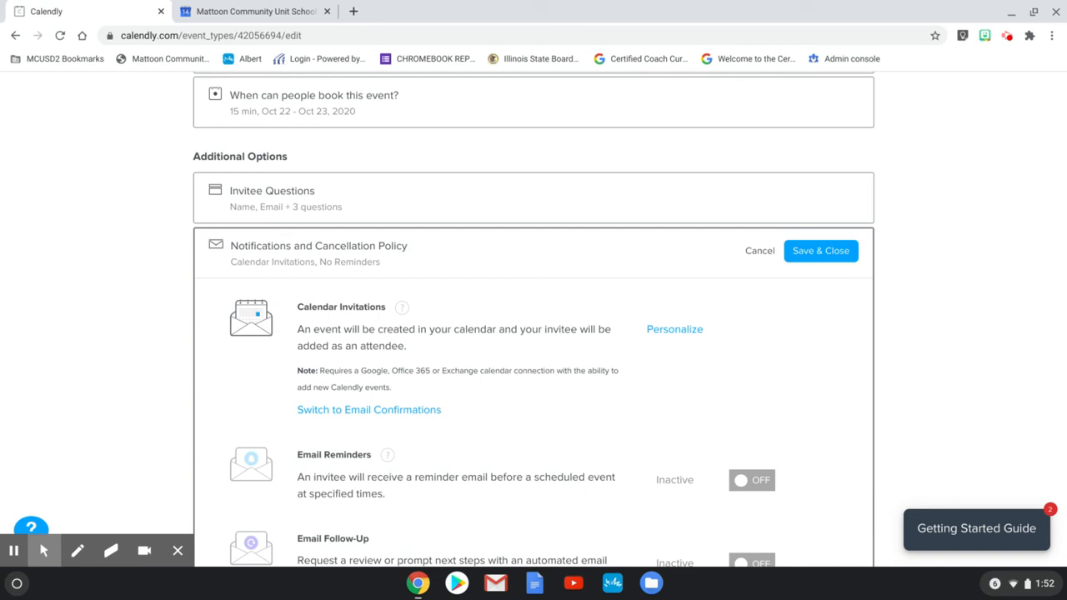
scroll(753, 342, down, 1)
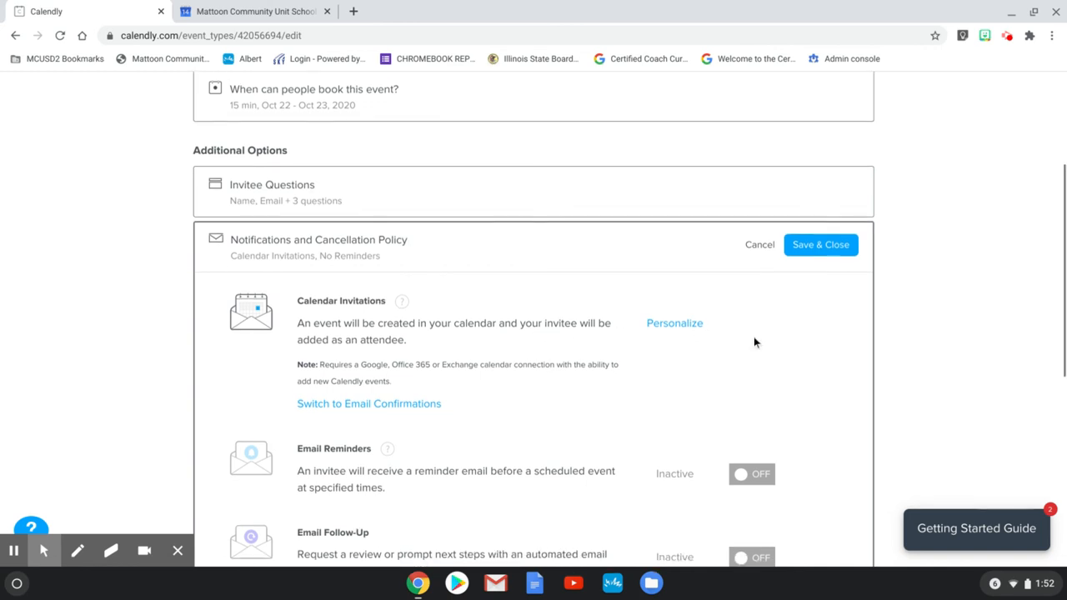
click(661, 307)
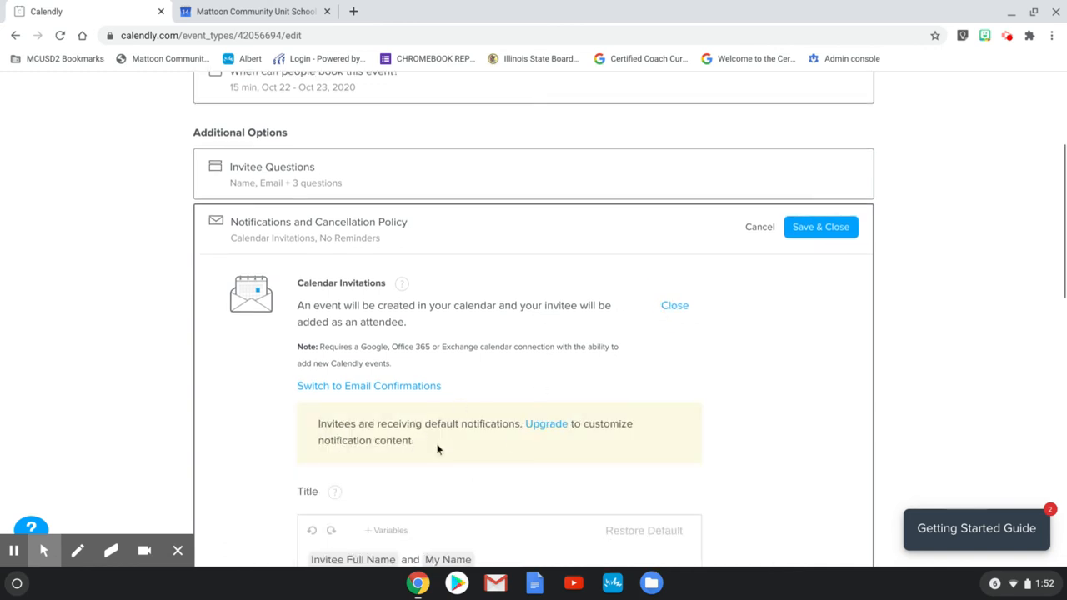
scroll(739, 378, down, 1)
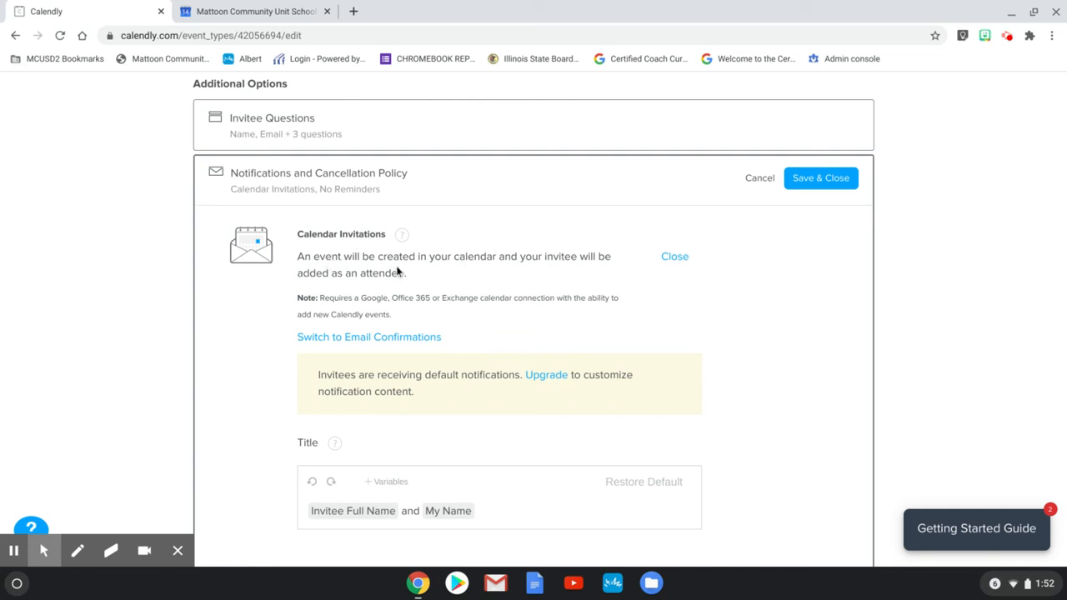
Try Email Confirmations as the notification type, switch back to Calendar Invitations and collapse the personalization options
click(376, 342)
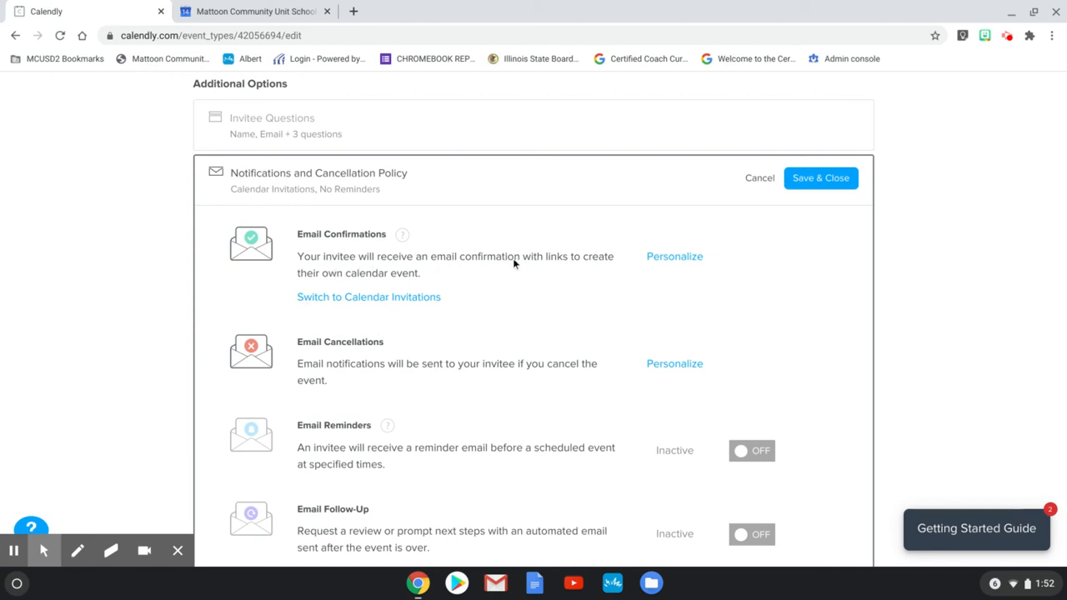
click(375, 297)
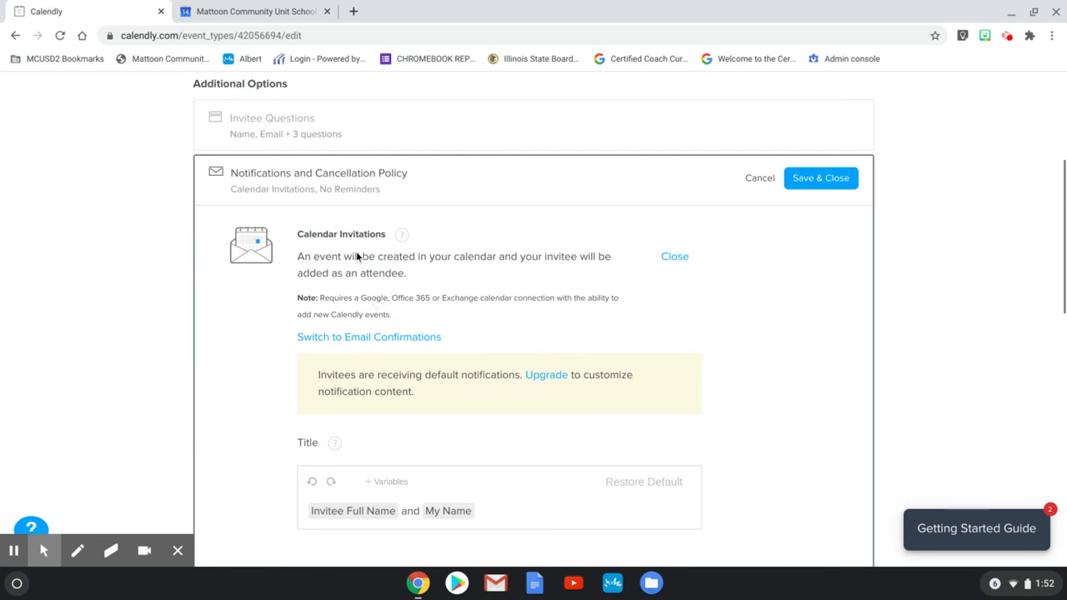
click(668, 258)
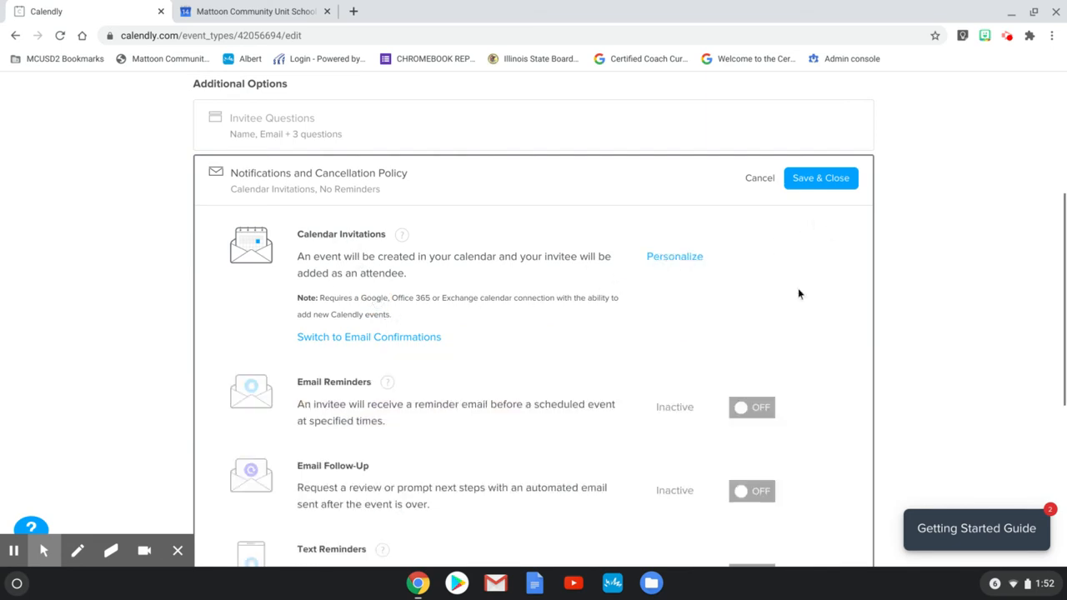
Review the email reminder, follow-up and text reminder options, and save the notification settings with all three off
scroll(798, 293, down, 4)
scroll(795, 307, up, 3)
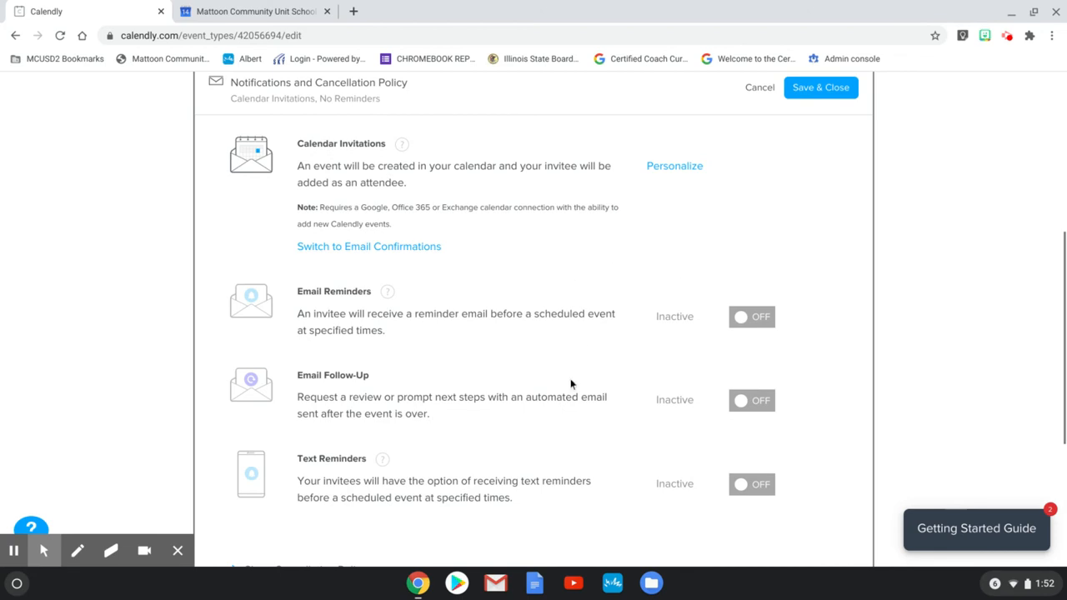
scroll(519, 399, down, 3)
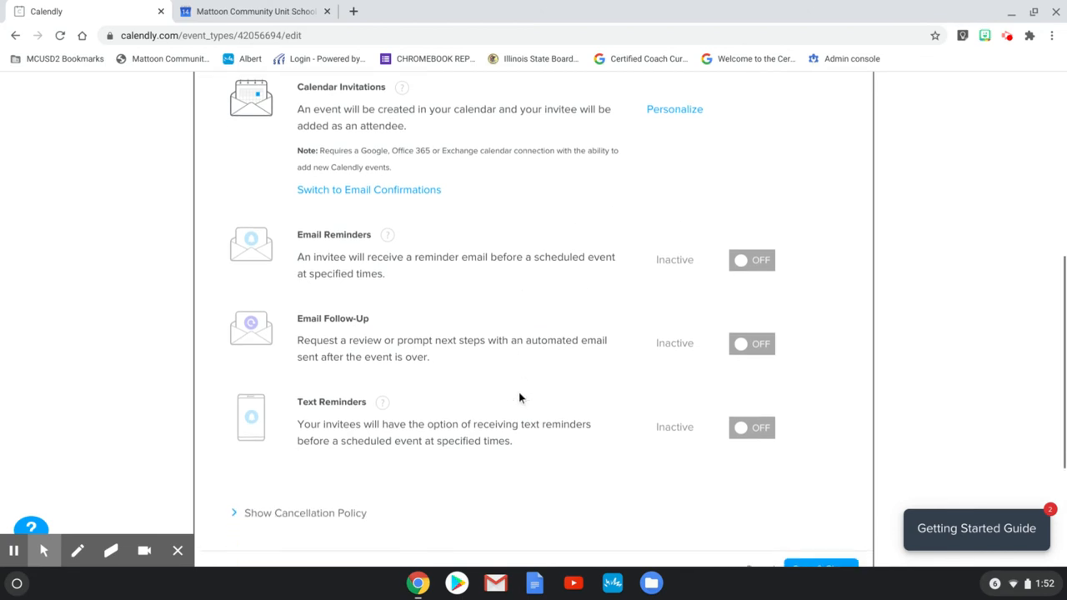
scroll(714, 437, down, 2)
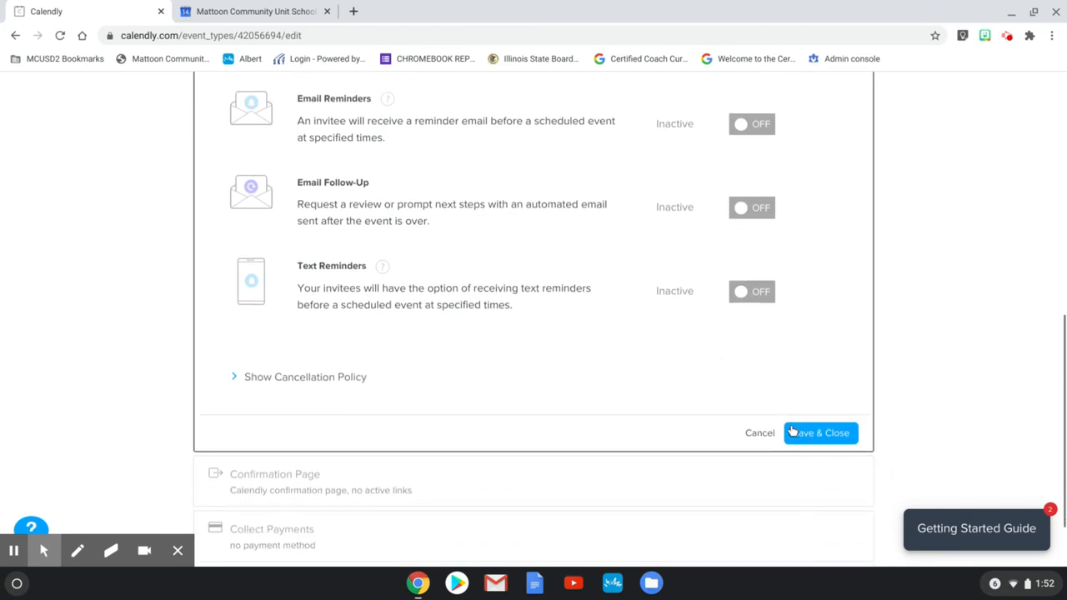
click(817, 433)
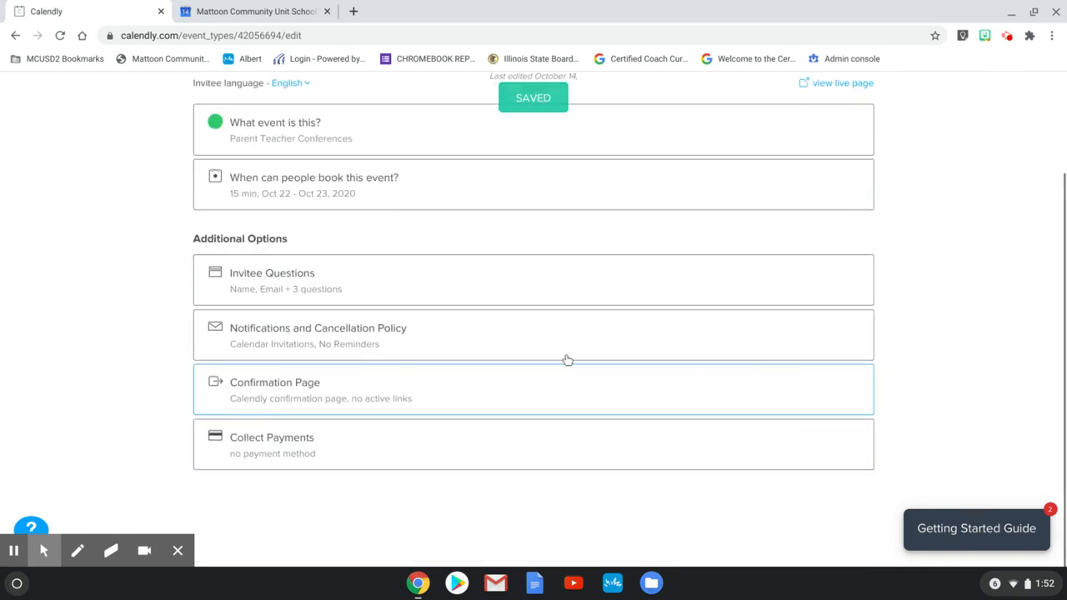
Review the Confirmation Page options and save them with the Calendly confirmation page displayed on confirmation
click(329, 399)
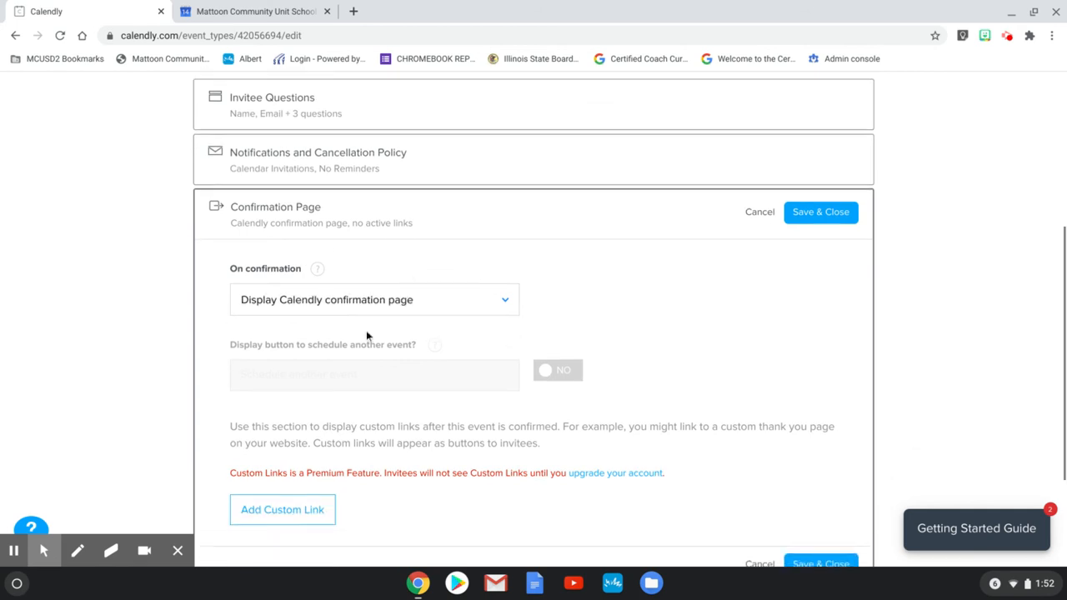
scroll(626, 412, down, 1)
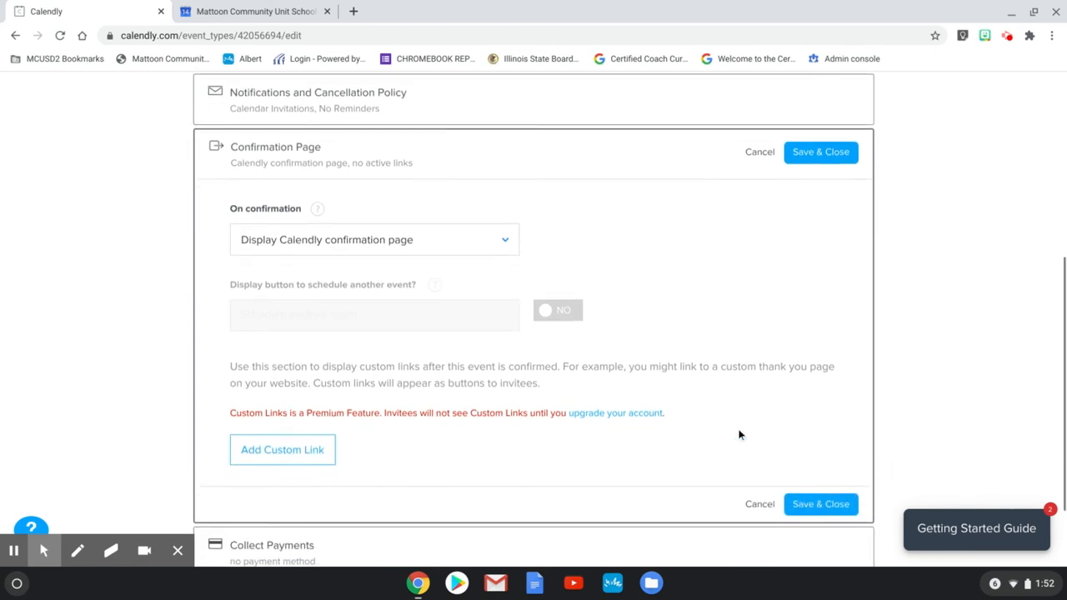
click(814, 506)
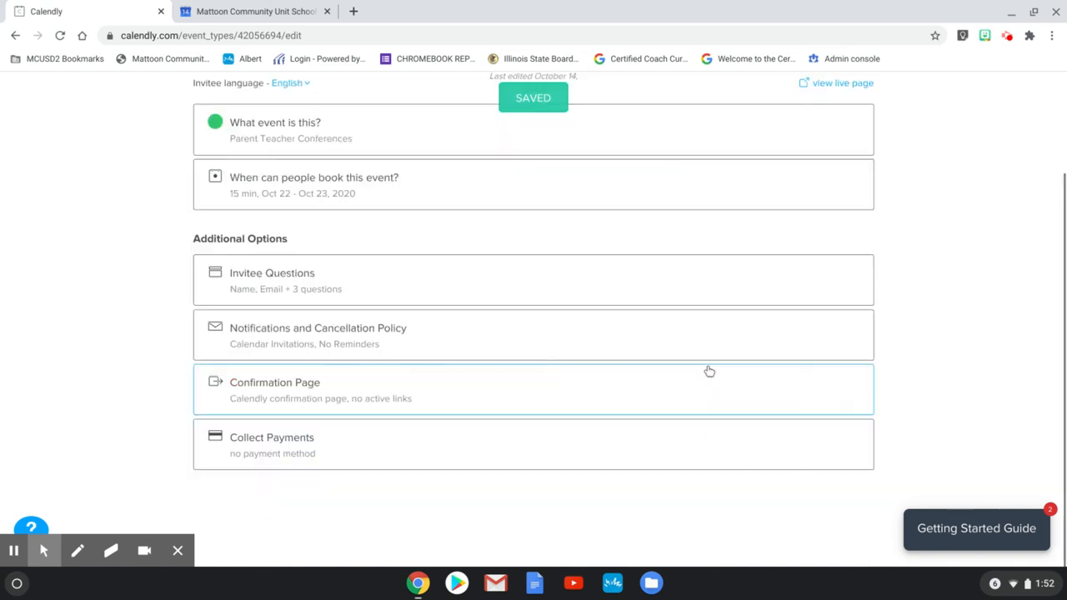
Compare the October 22 time slots on the event's live booking page with that day's schedule in Google Calendar
scroll(616, 426, up, 1)
scroll(616, 427, up, 2)
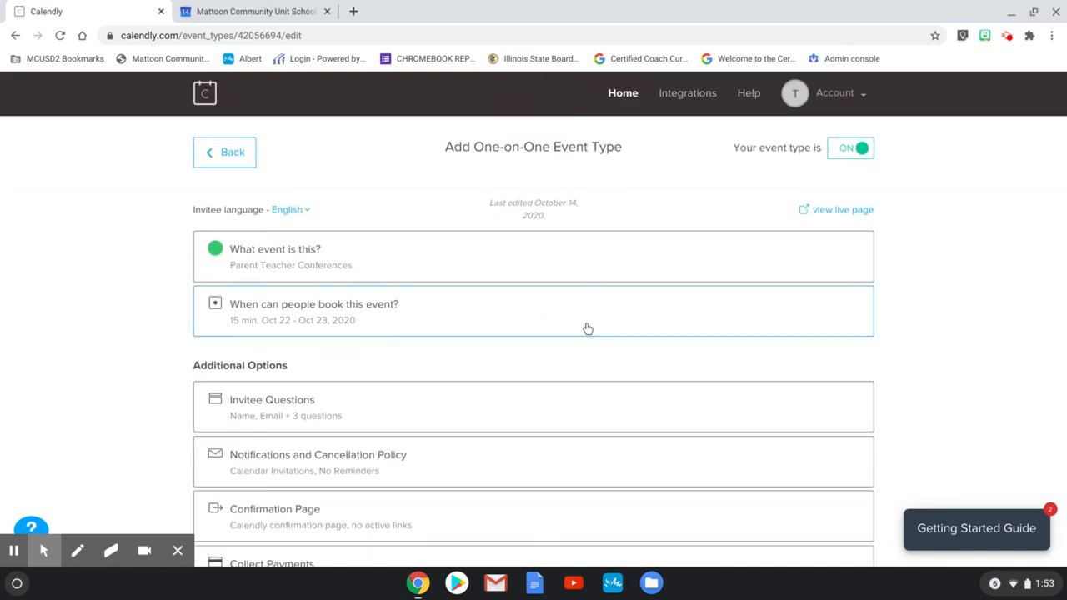
click(854, 211)
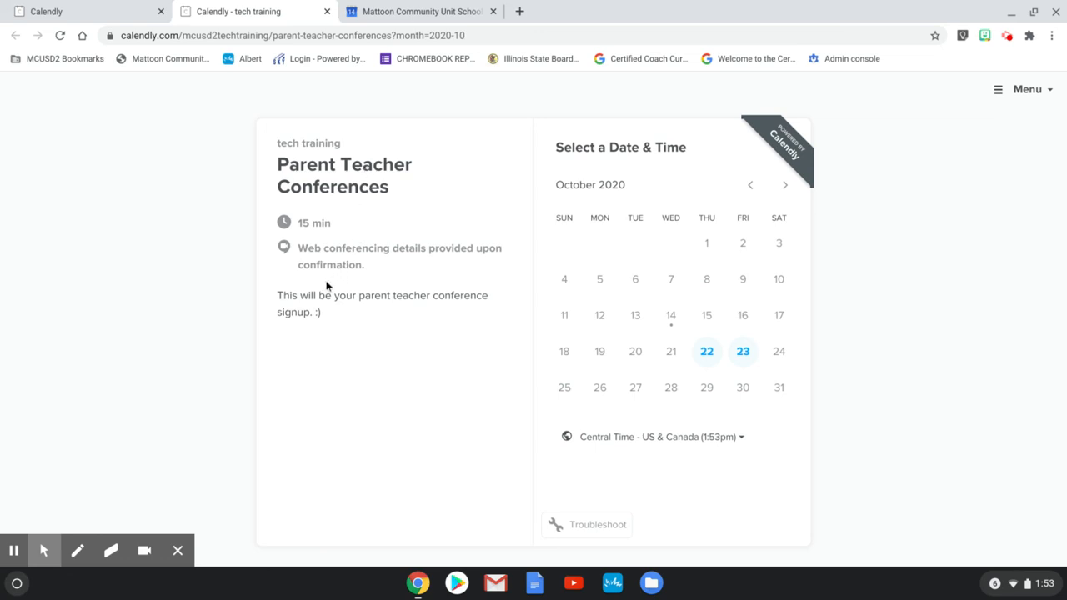
click(707, 354)
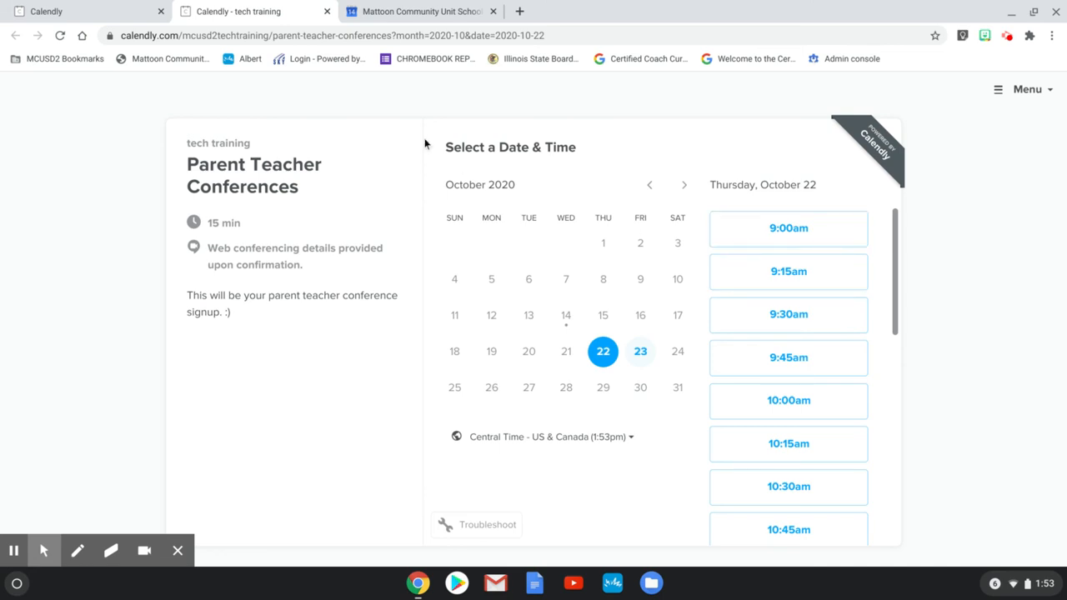
click(428, 13)
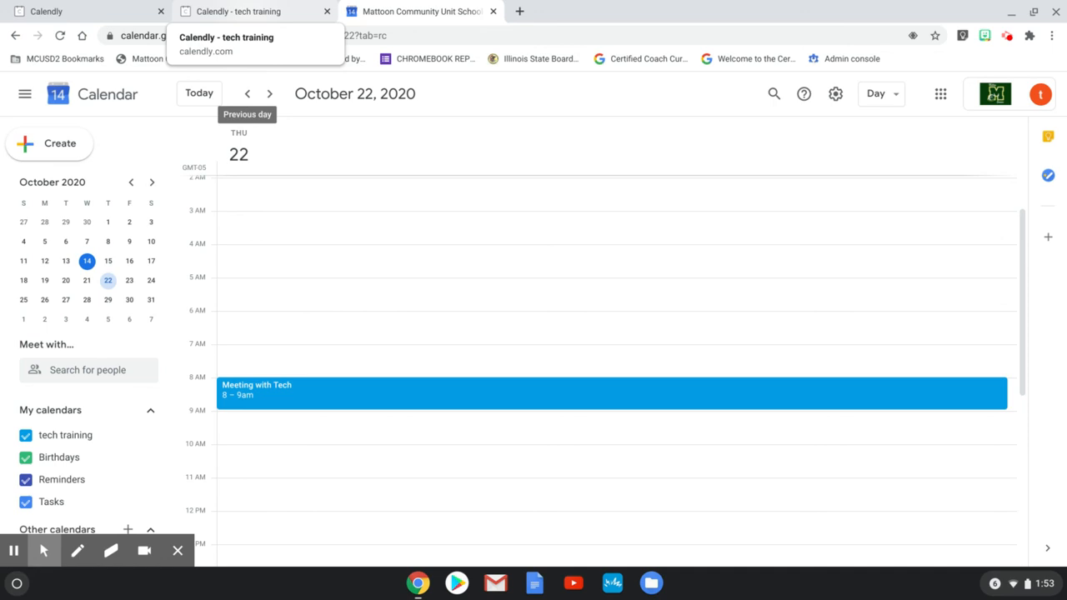
click(242, 12)
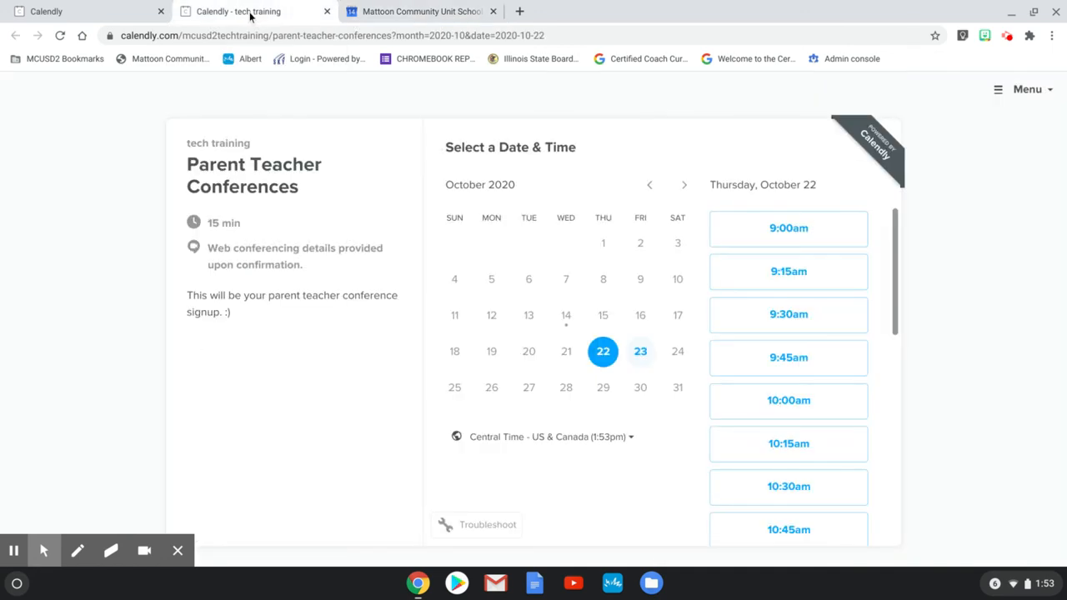
Book the 9:00am slot on October 22 with the saved autofill contact details and schedule the event
click(788, 233)
click(835, 234)
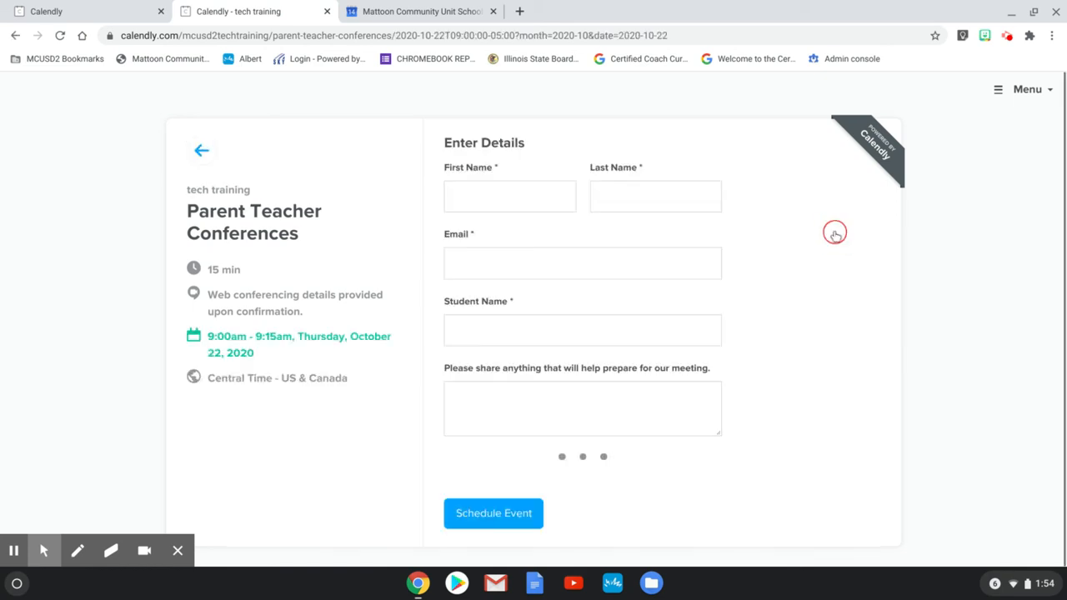
click(497, 203)
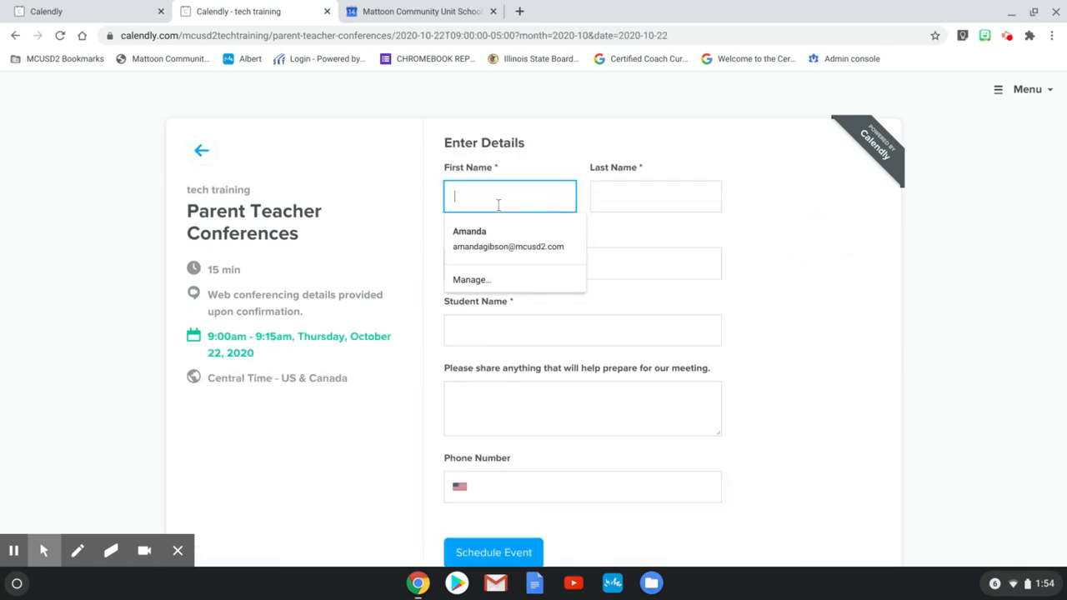
click(500, 239)
scroll(596, 475, down, 1)
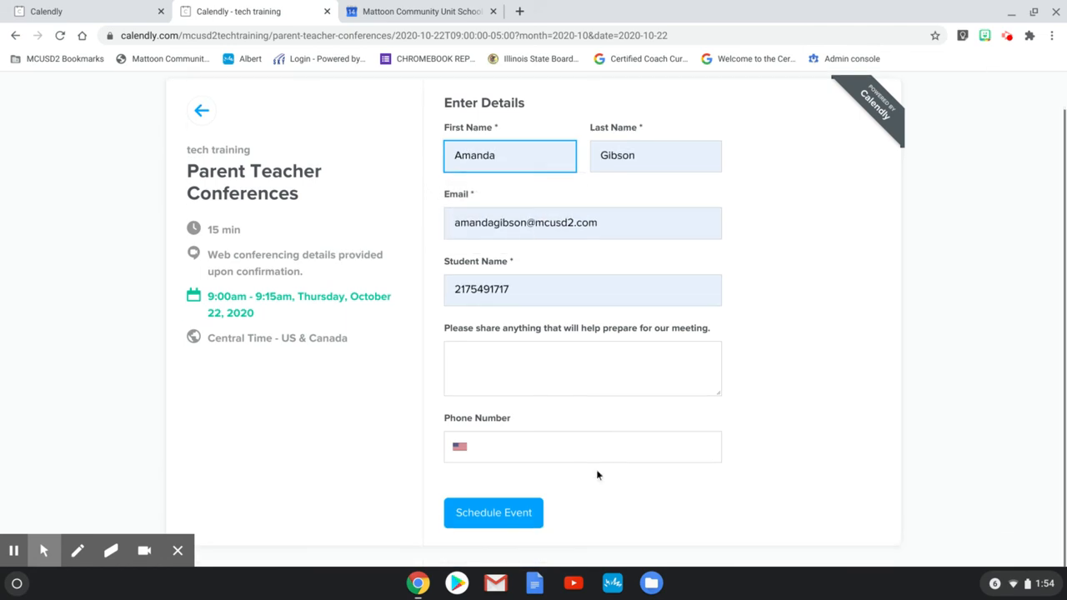
click(489, 517)
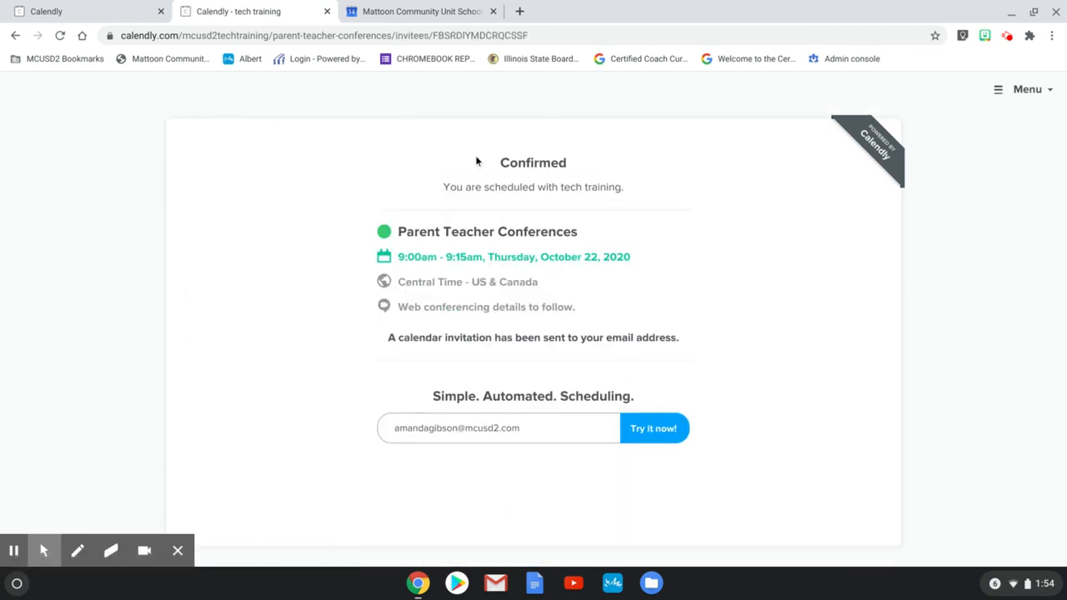
Review the details of the newly booked 9am conference in Google Calendar on October 22, and close them
click(395, 17)
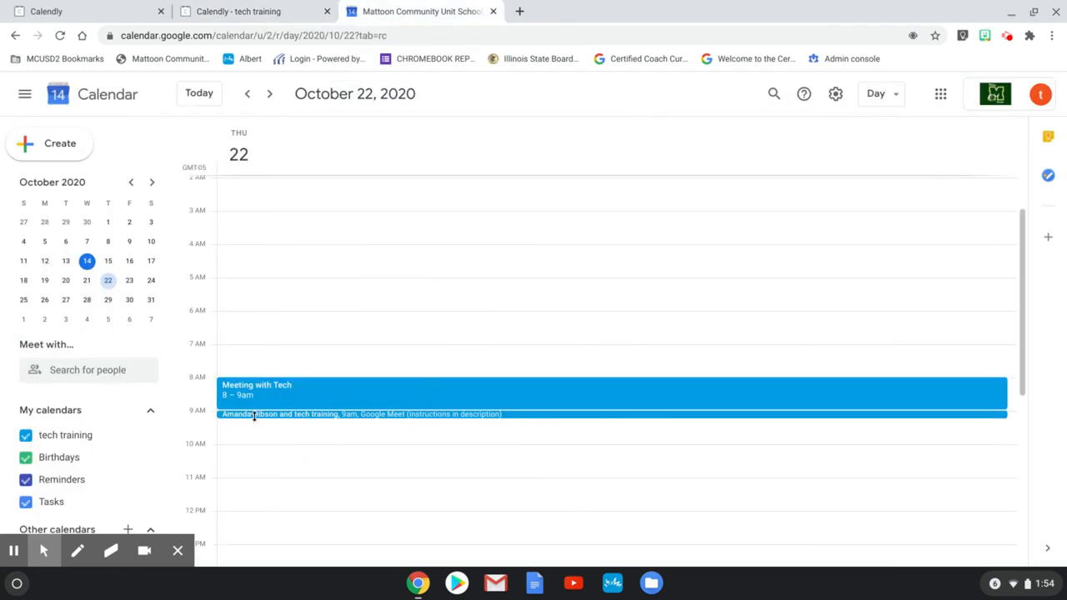
click(312, 415)
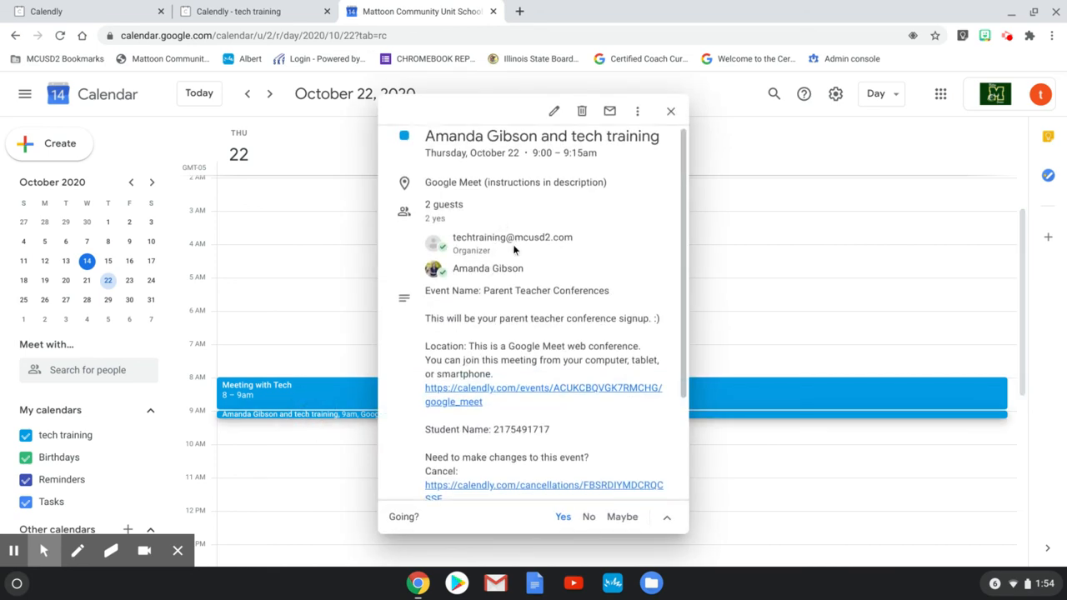
scroll(504, 246, down, 1)
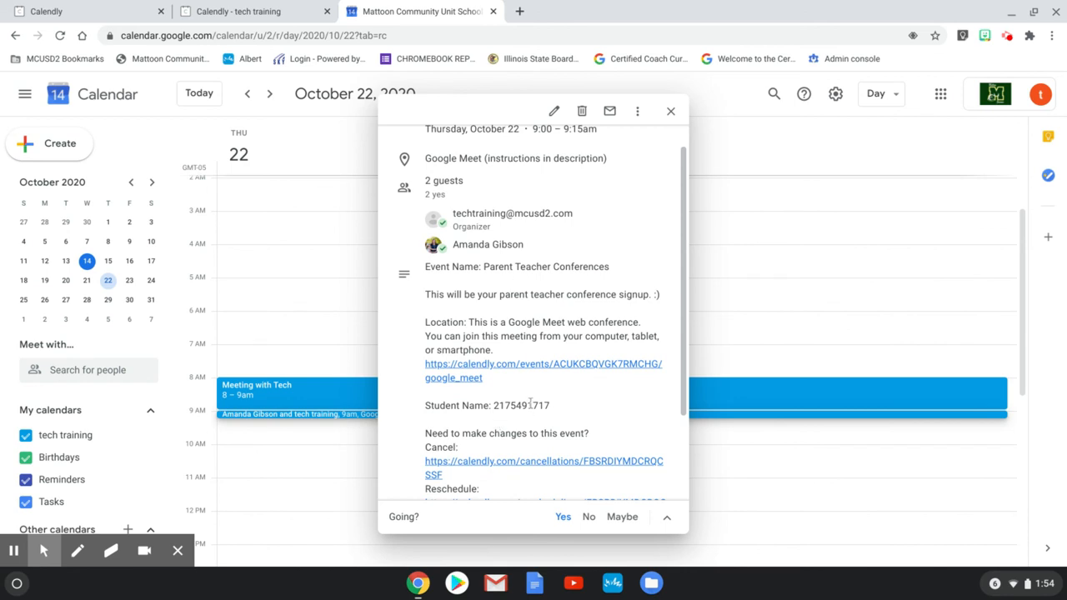
scroll(530, 403, down, 2)
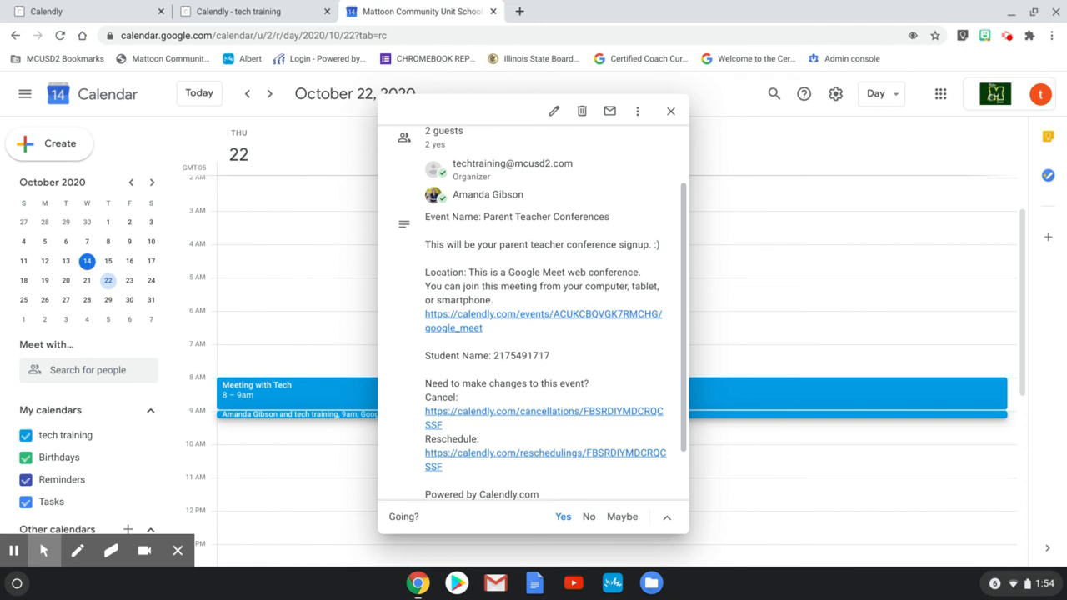
scroll(591, 299, up, 3)
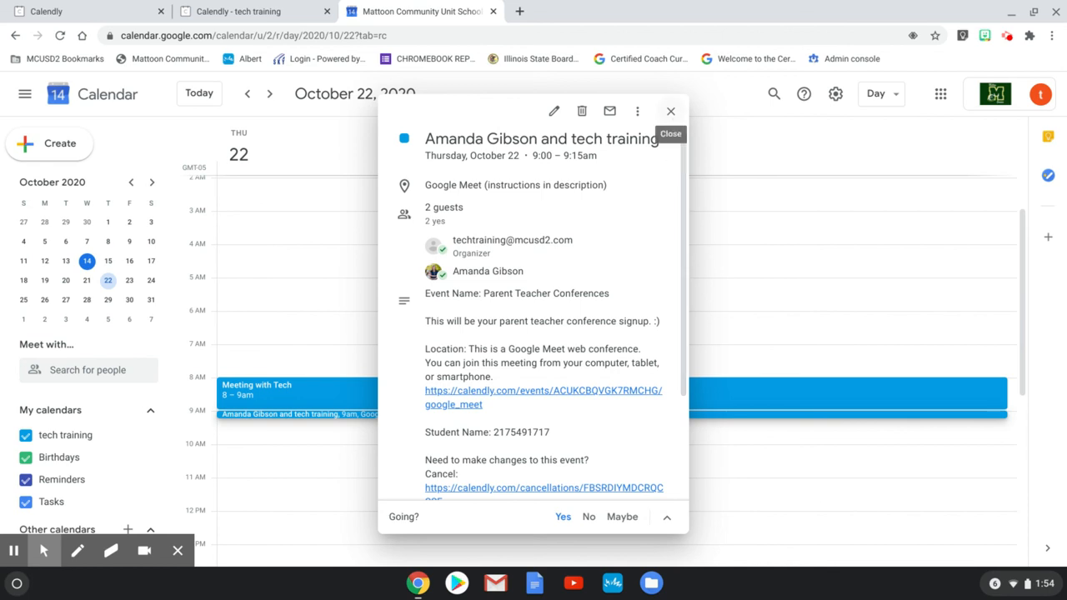
click(670, 111)
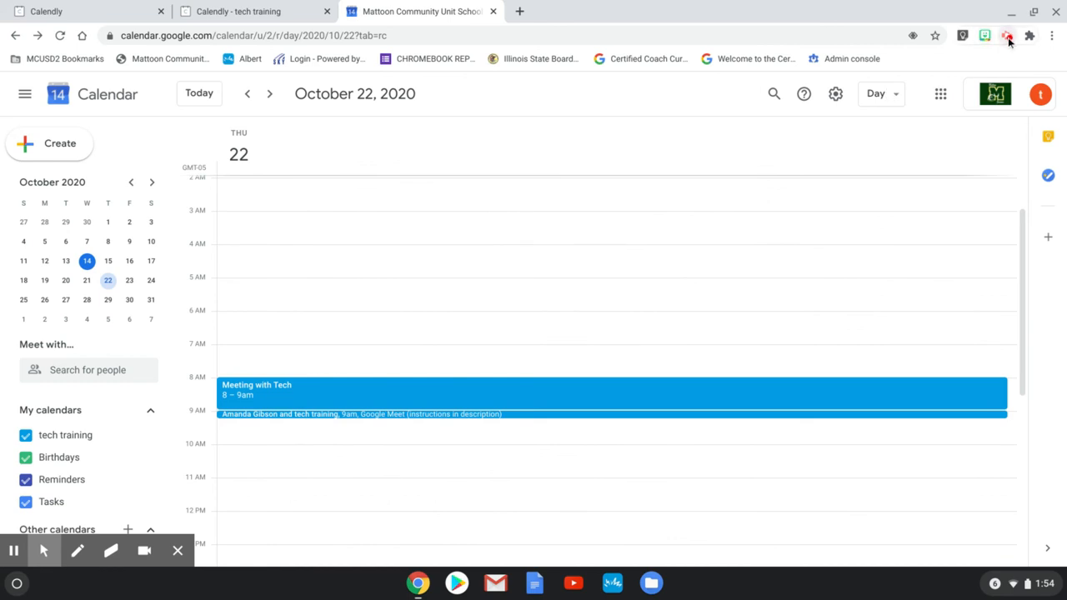